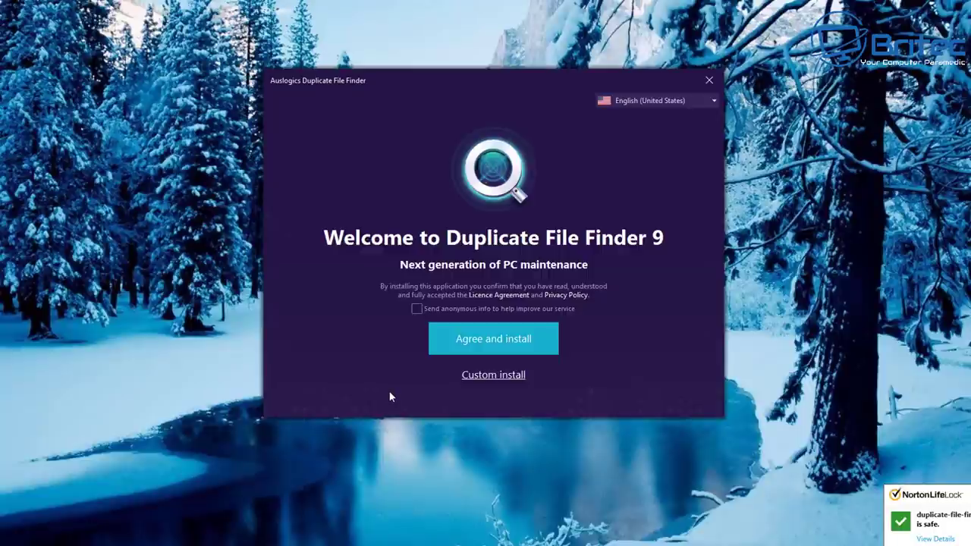
- Custom-install Duplicate File Finder, declining the BoostSpeed and Driver Updater offers, and finish
left_click(496, 376)
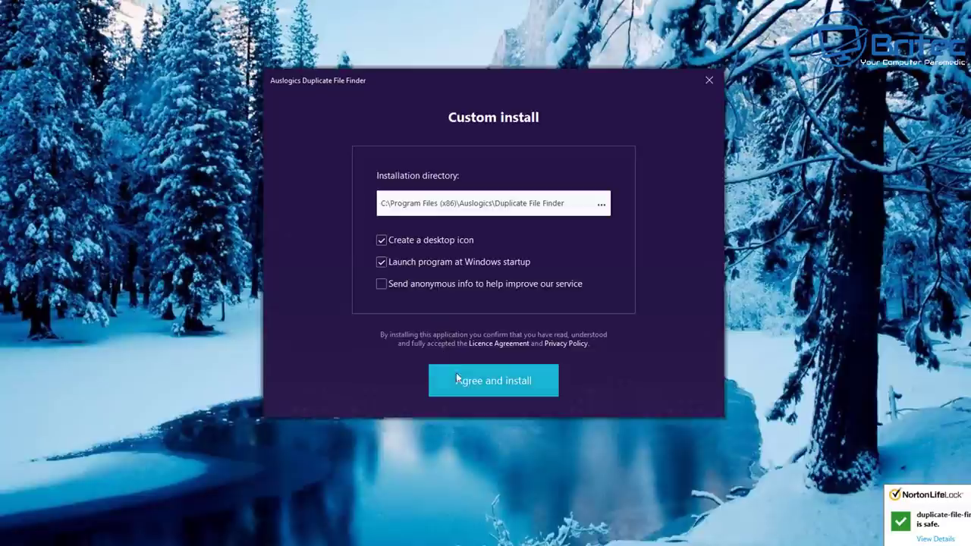
left_click(494, 385)
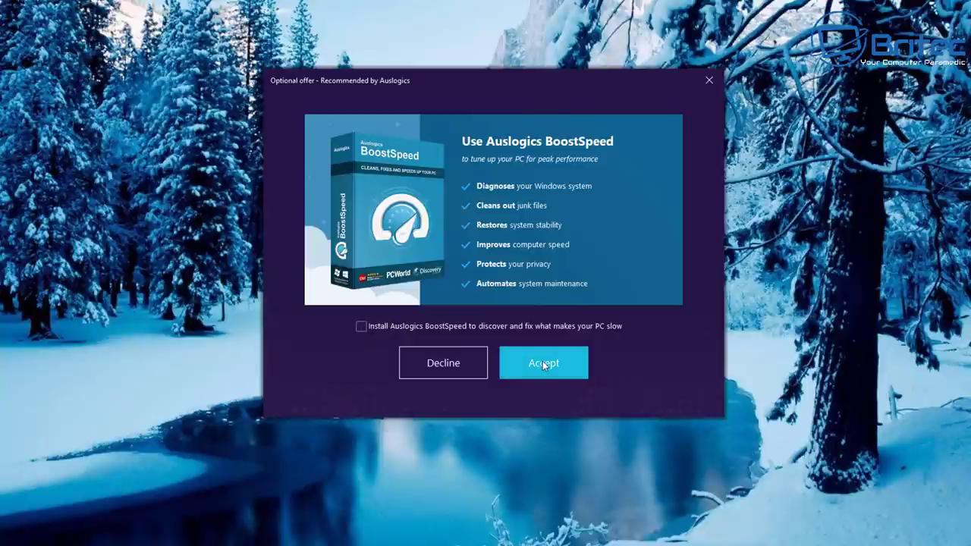
left_click(450, 373)
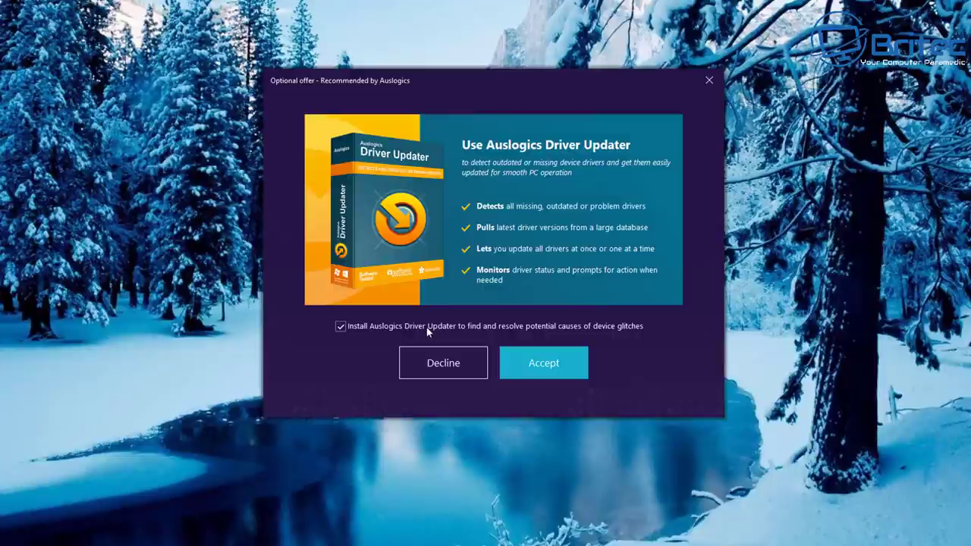
left_click(342, 326)
left_click(427, 369)
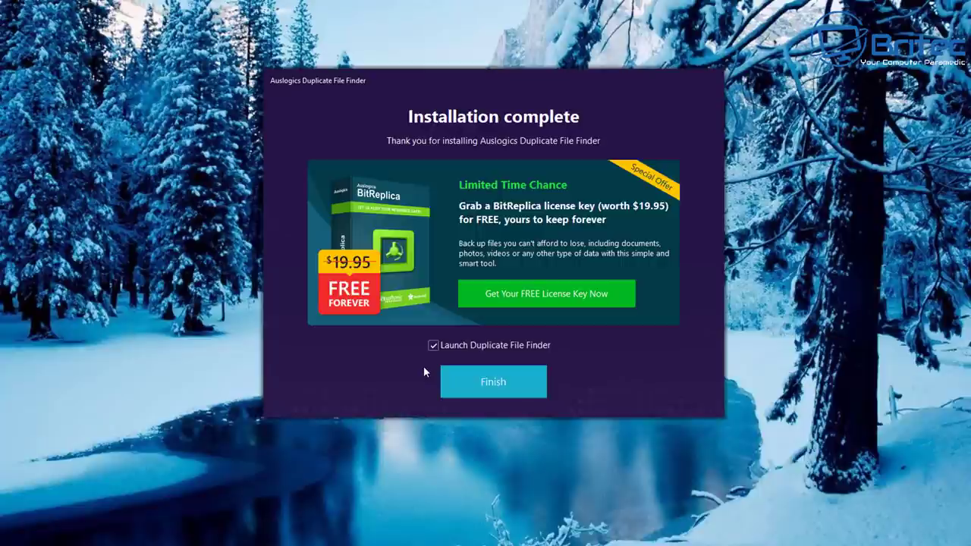
left_click(491, 384)
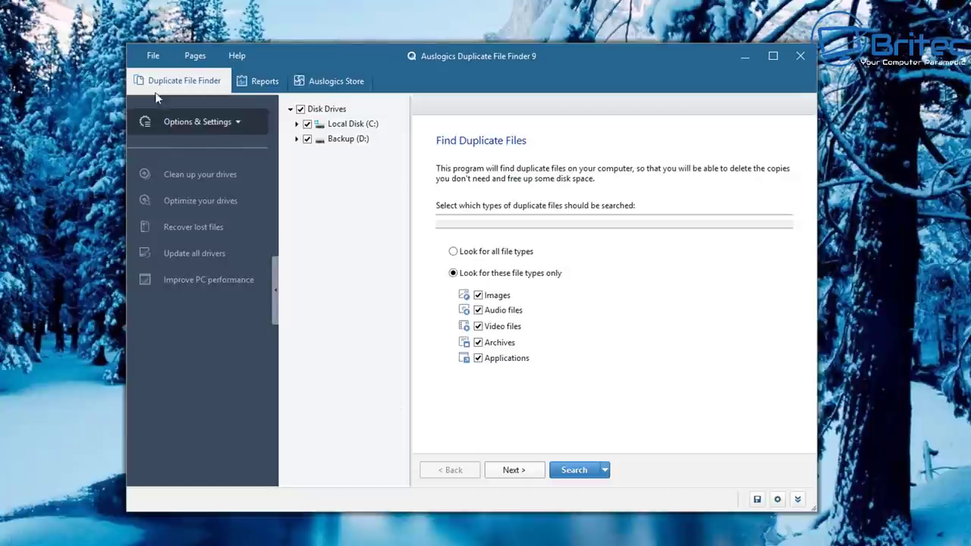
- Browse the General, Duplicate Finder view and Ignore Lists settings pages, then cancel unchanged
left_click(218, 122)
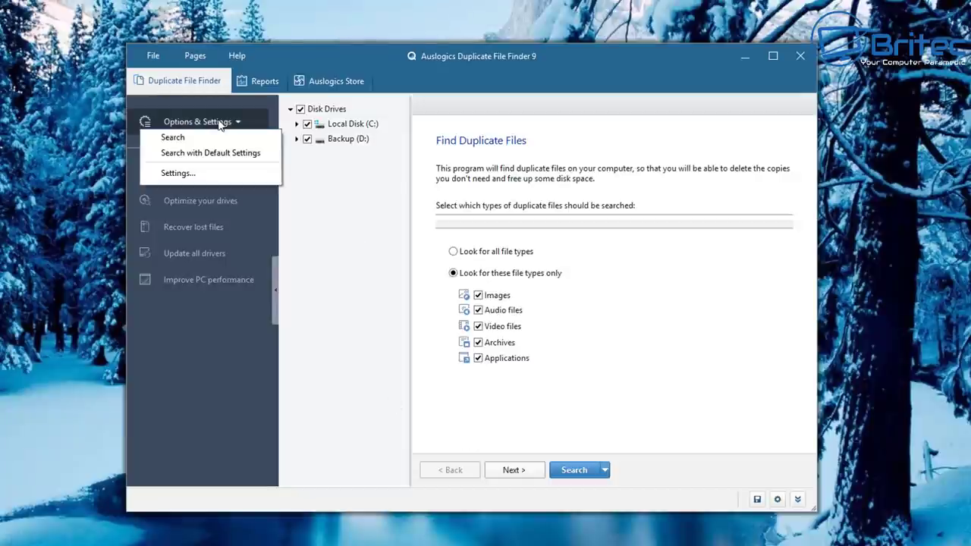
left_click(177, 173)
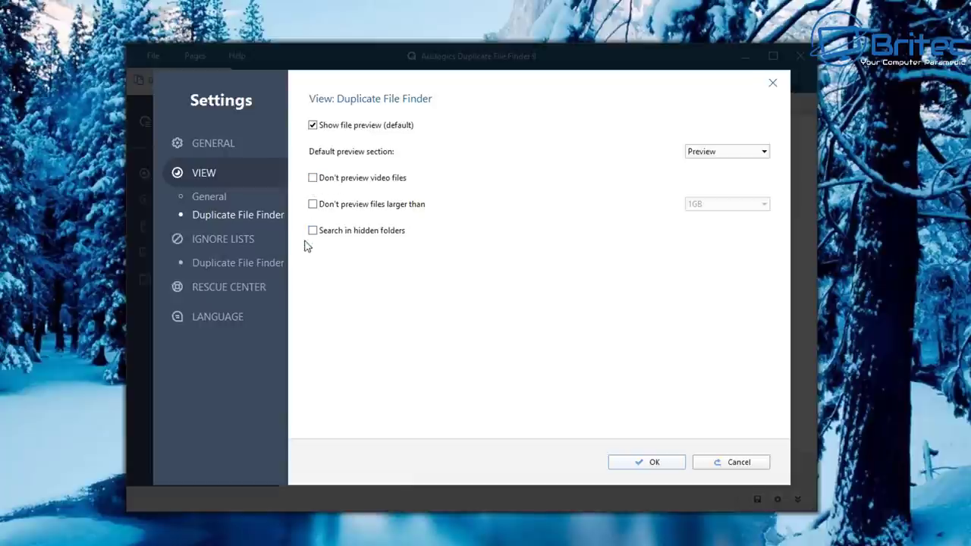
left_click(206, 197)
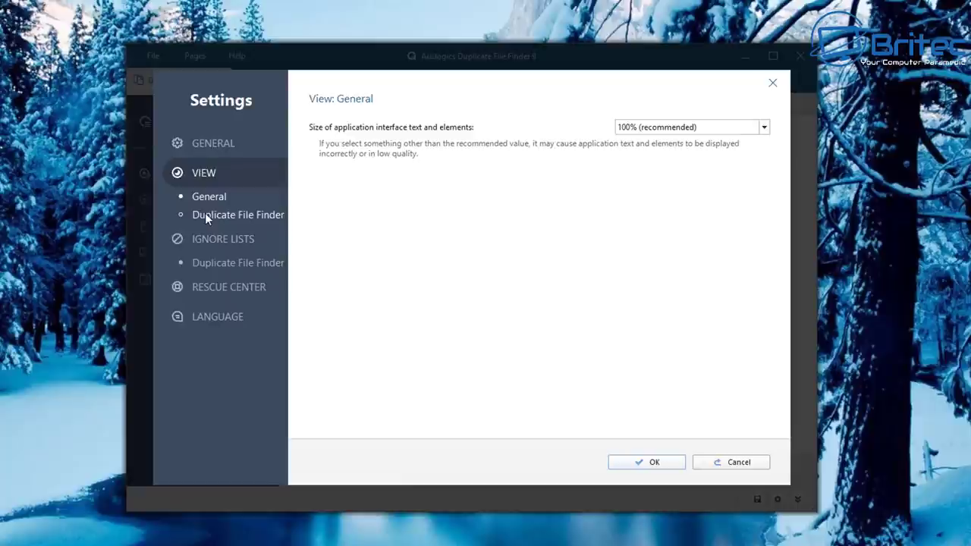
left_click(205, 216)
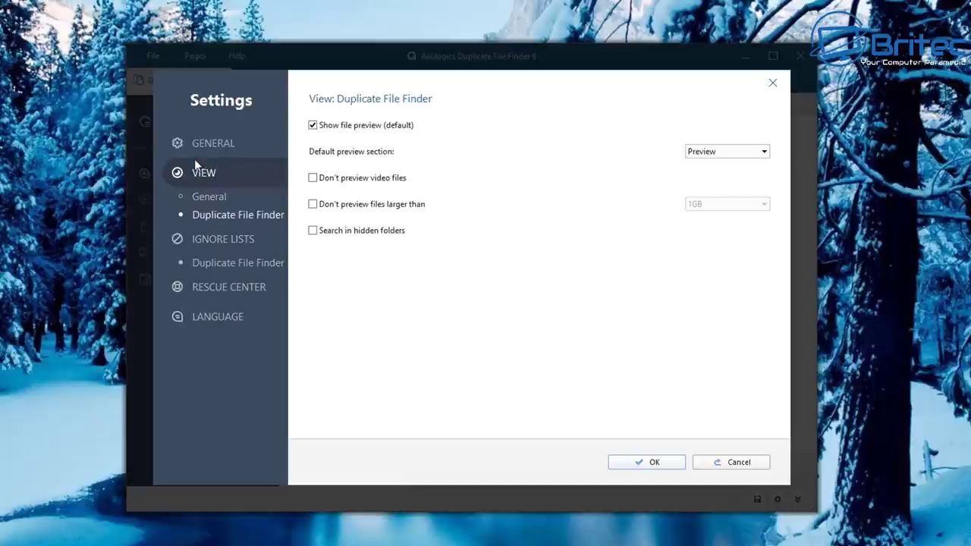
left_click(208, 244)
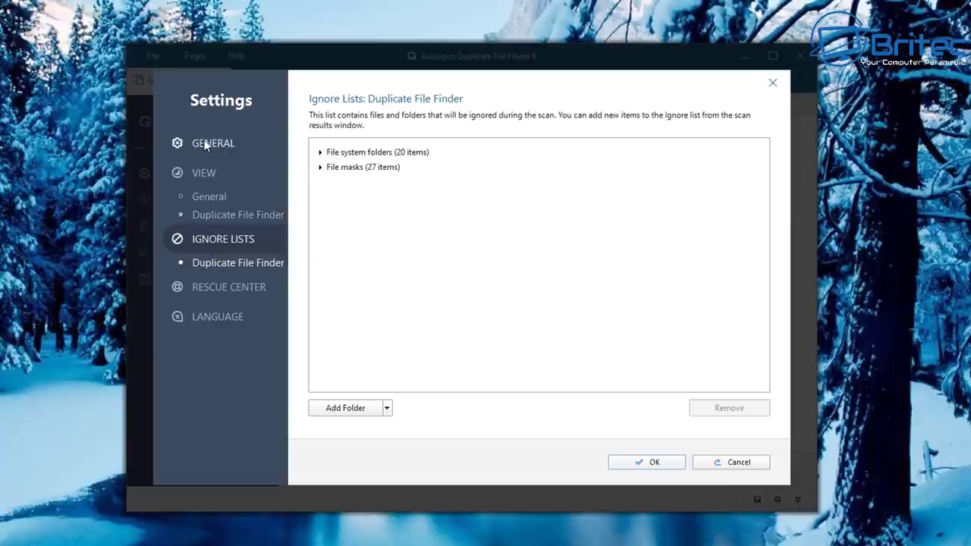
left_click(739, 463)
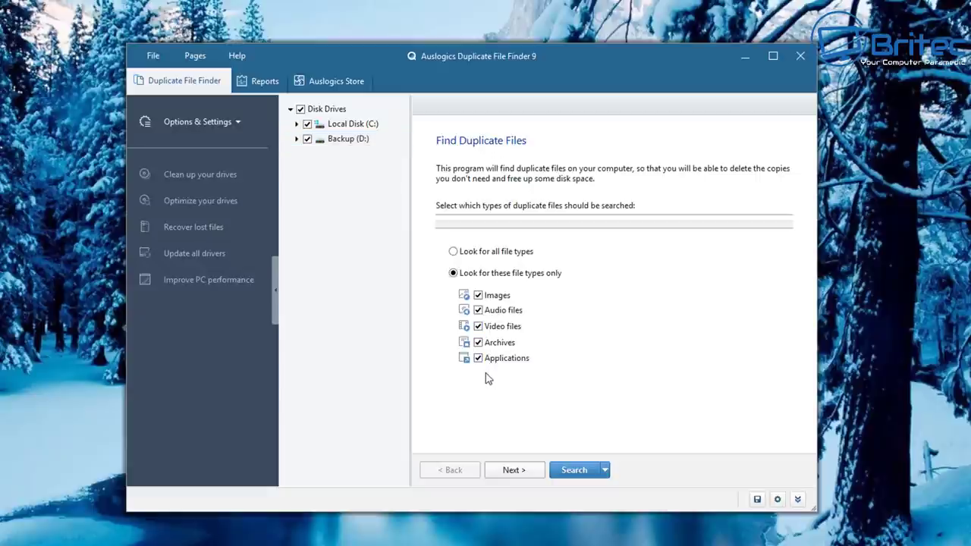
- Accept default size, parameter, name and To Recycle Bin criteria, and start the duplicate search
left_click(520, 471)
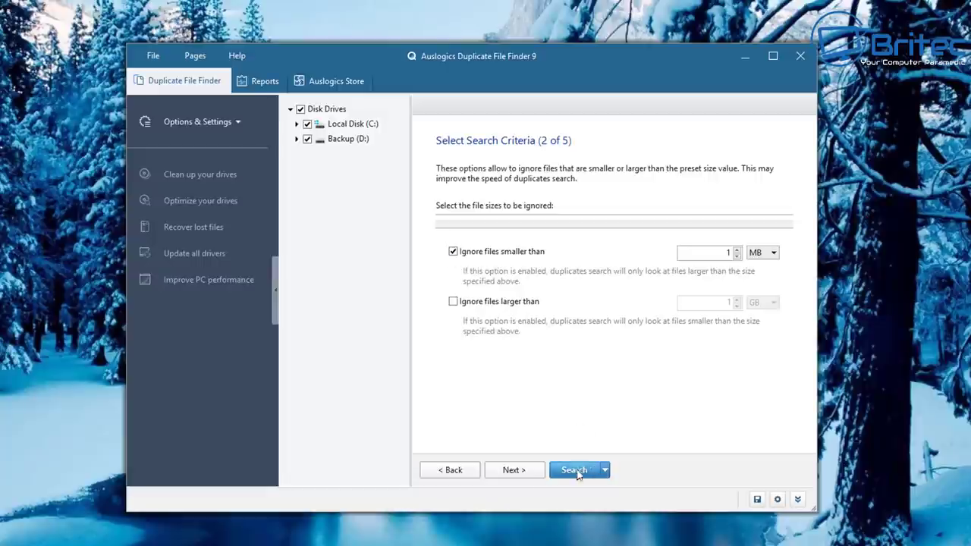
left_click(533, 475)
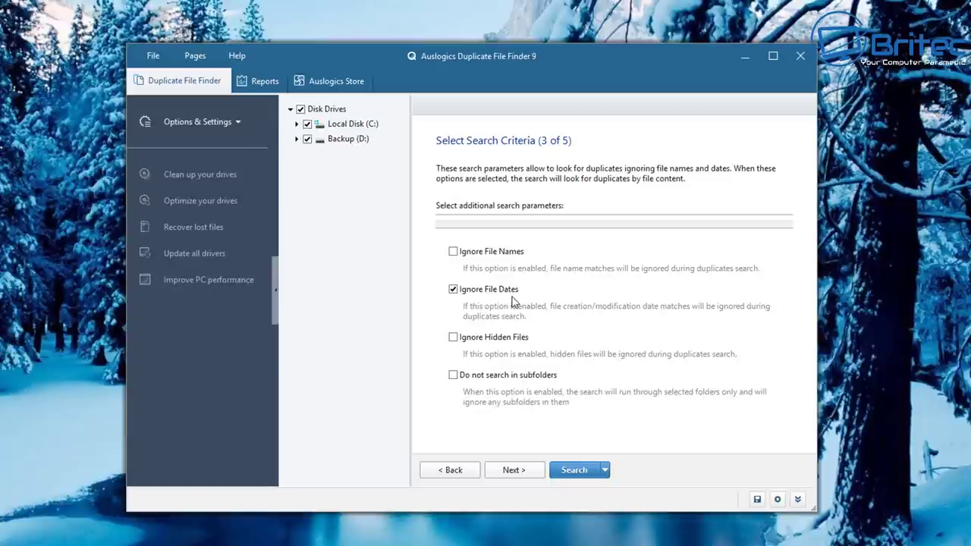
left_click(512, 470)
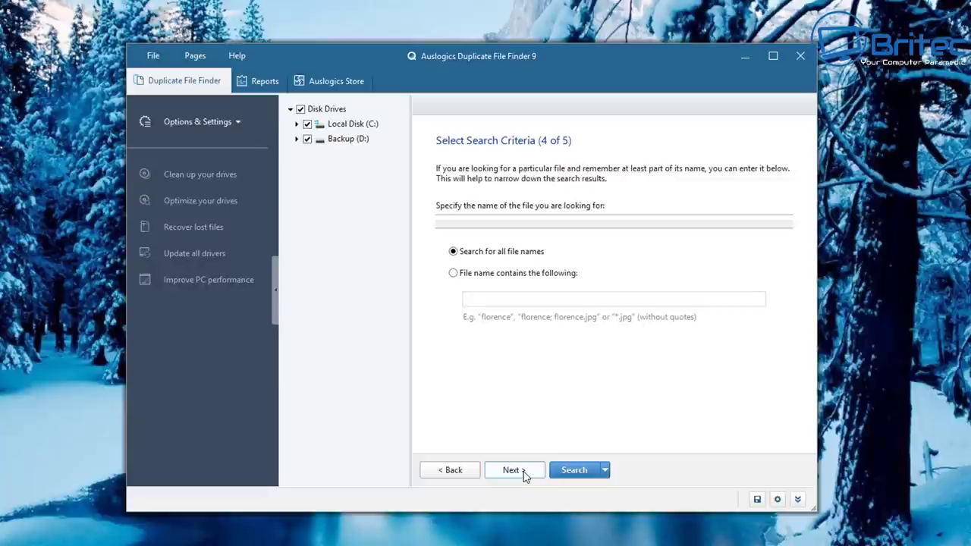
left_click(523, 473)
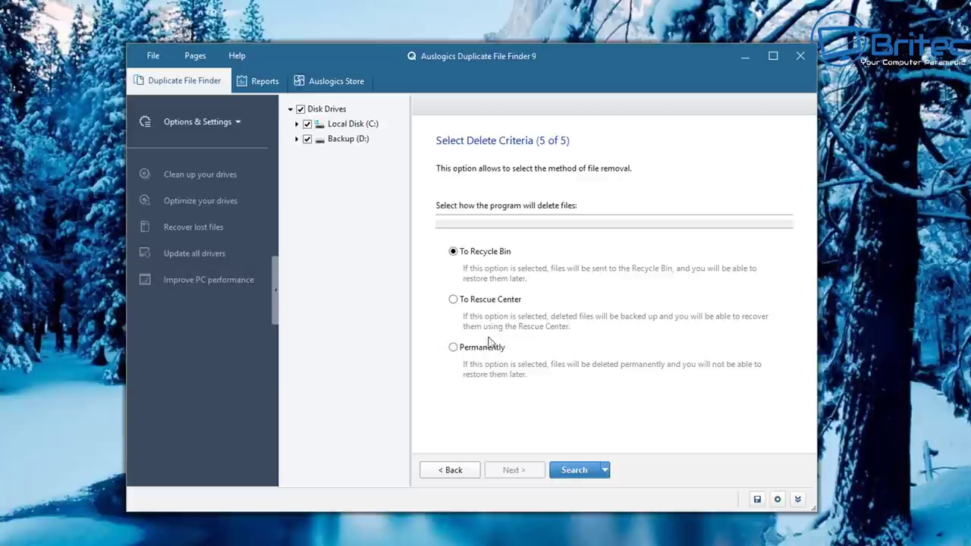
left_click(569, 472)
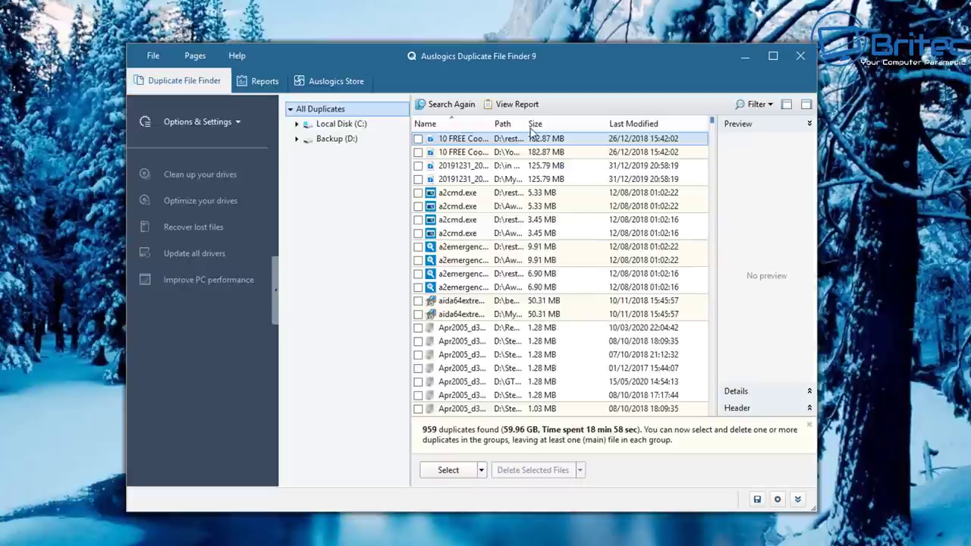
- Widen the Name and Size columns, maximize the results window, and select the first result
left_click_drag(529, 125, 568, 129)
left_click(773, 55)
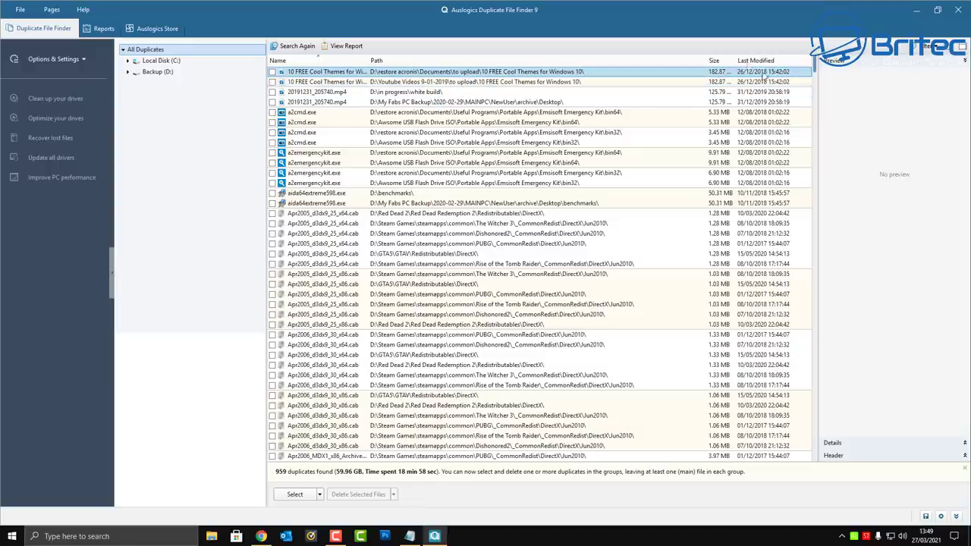
left_click_drag(732, 60, 745, 60)
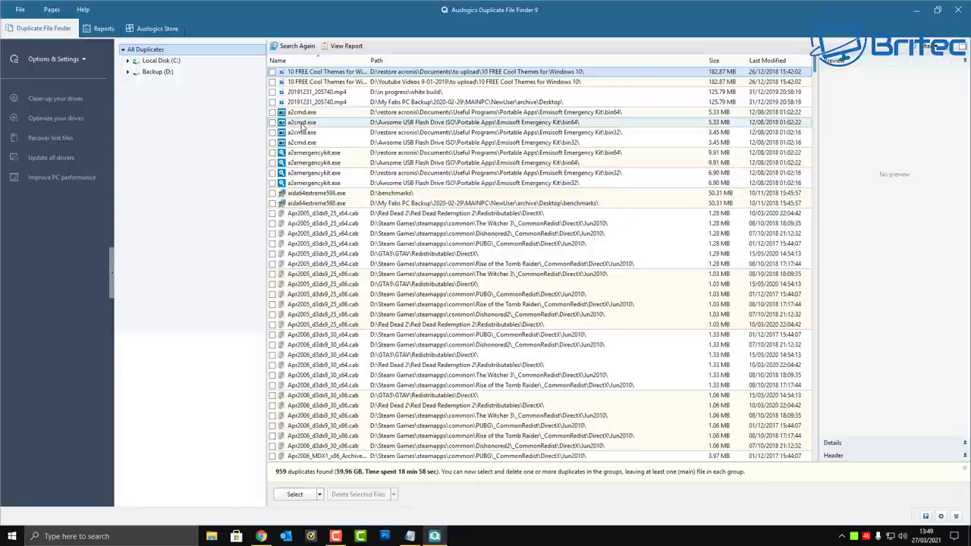
left_click(280, 73)
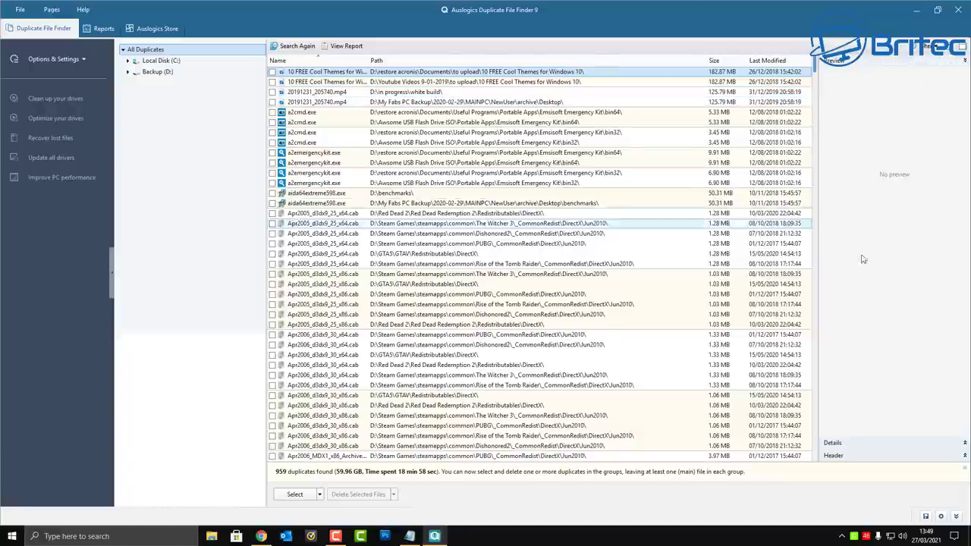
scroll(318, 364, "down", 15)
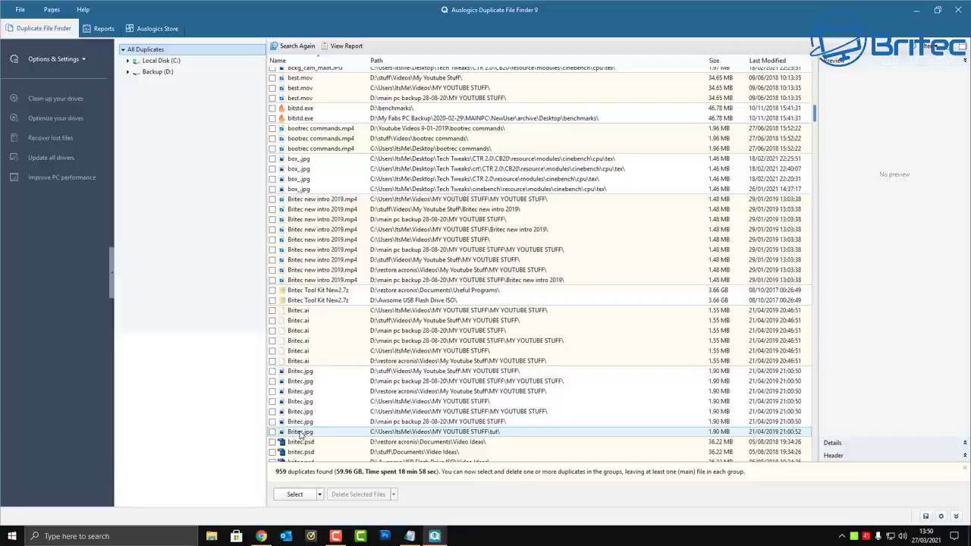
scroll(370, 410, "down", 1)
scroll(369, 409, "down", 1)
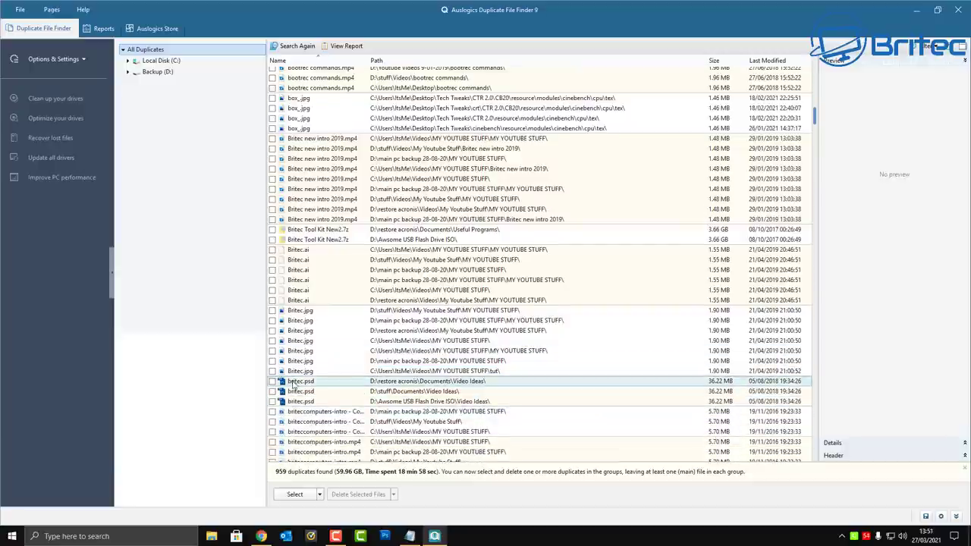
scroll(385, 389, "down", 2)
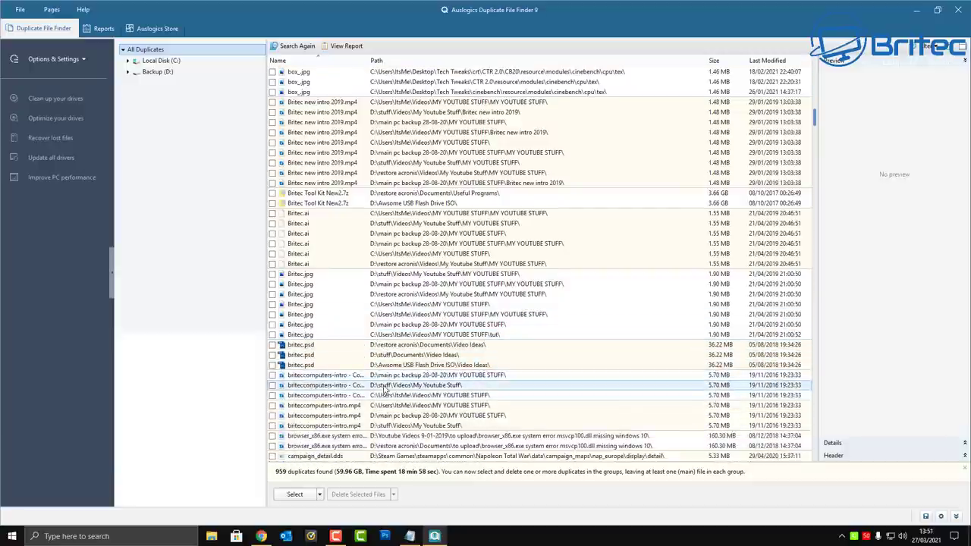
scroll(331, 383, "down", 2)
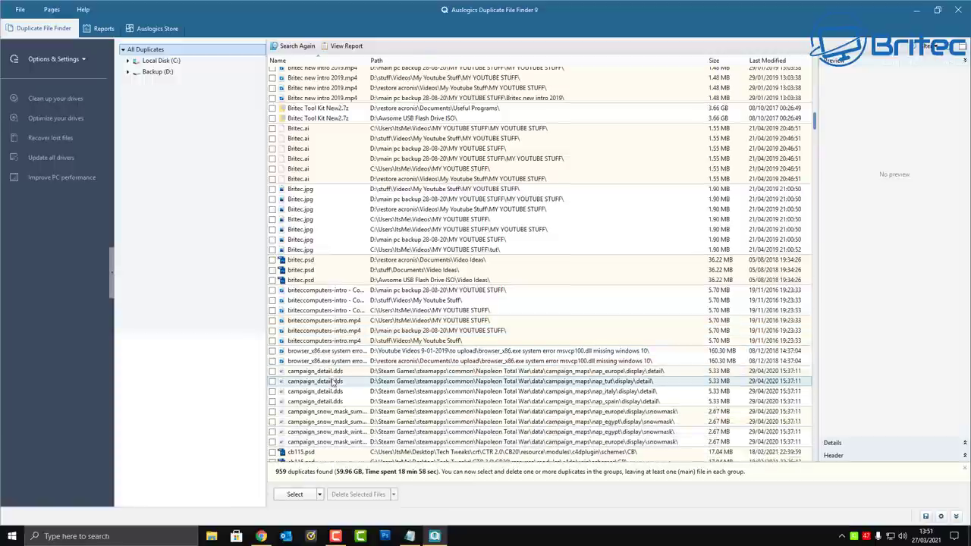
scroll(332, 384, "down", 1)
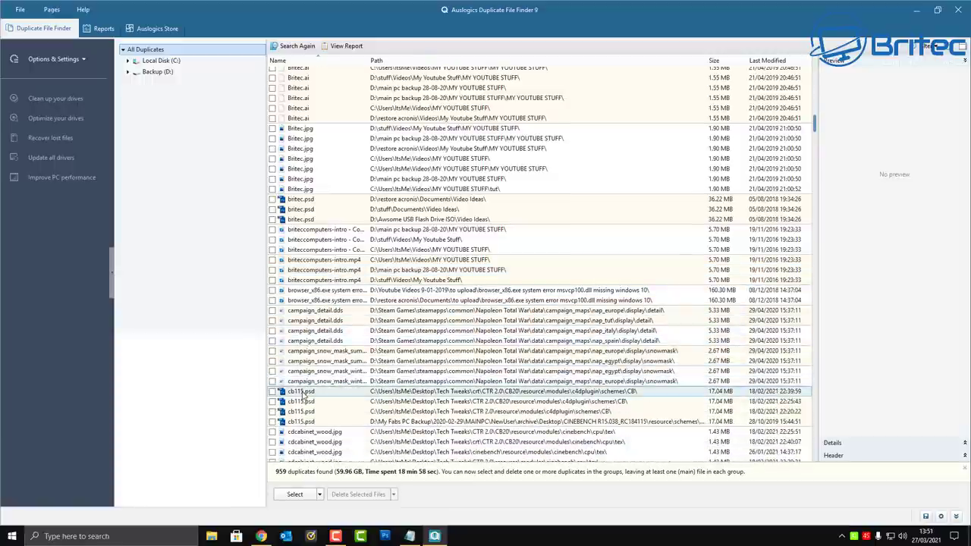
scroll(357, 393, "down", 3)
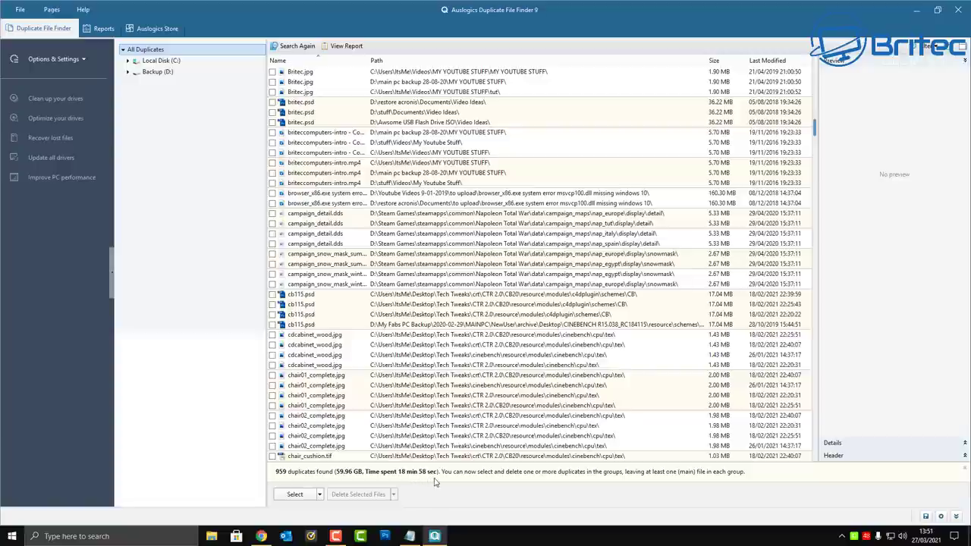
scroll(474, 399, "down", 3)
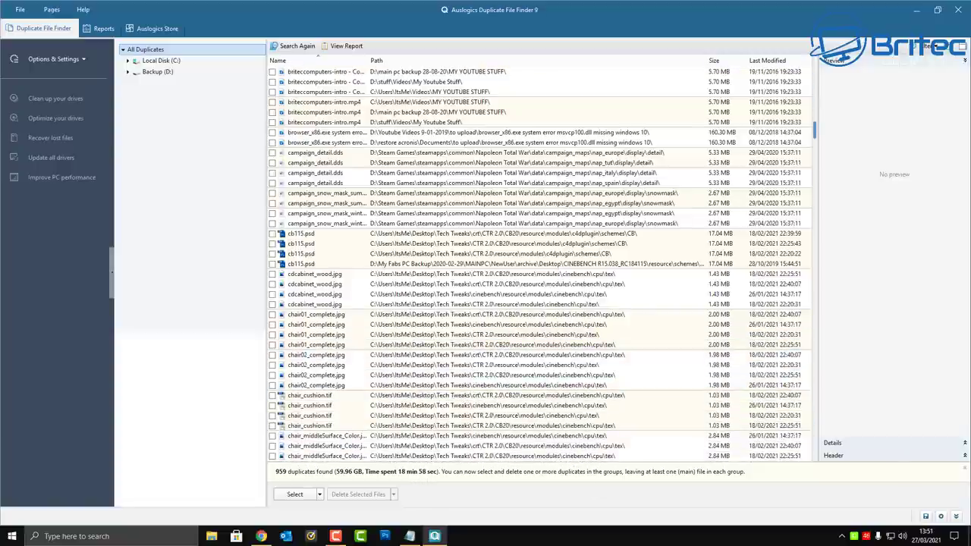
key("Home")
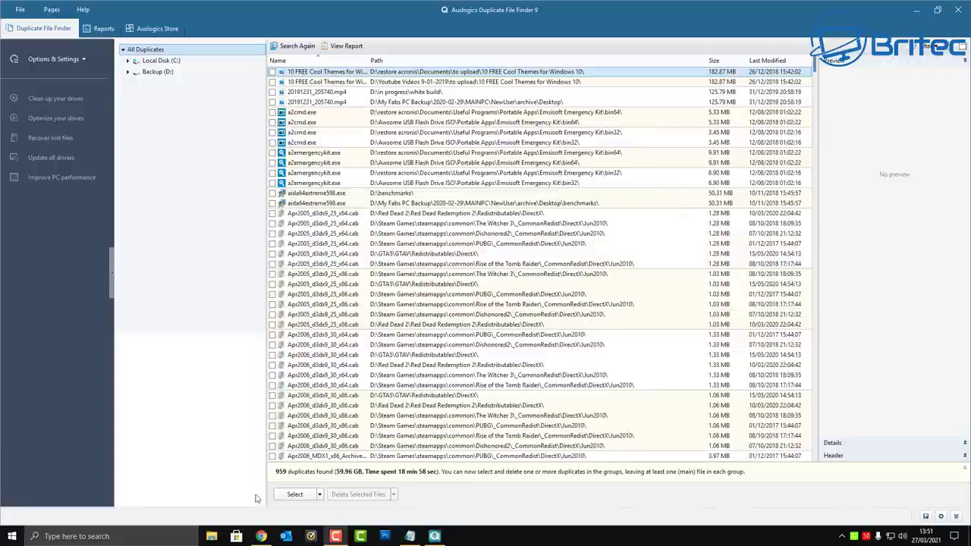
- Select all duplicates in each group and review the deletion choices without deleting
left_click(319, 495)
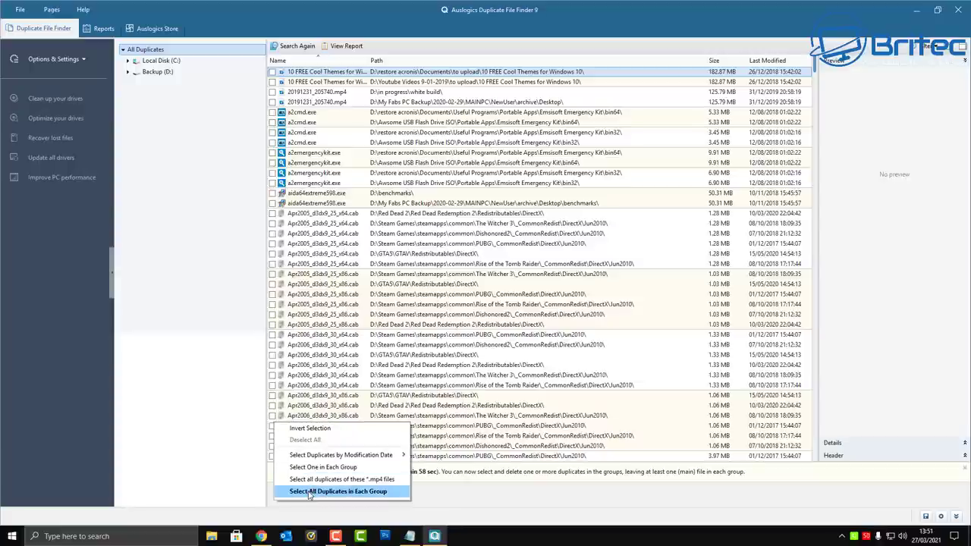
left_click(310, 492)
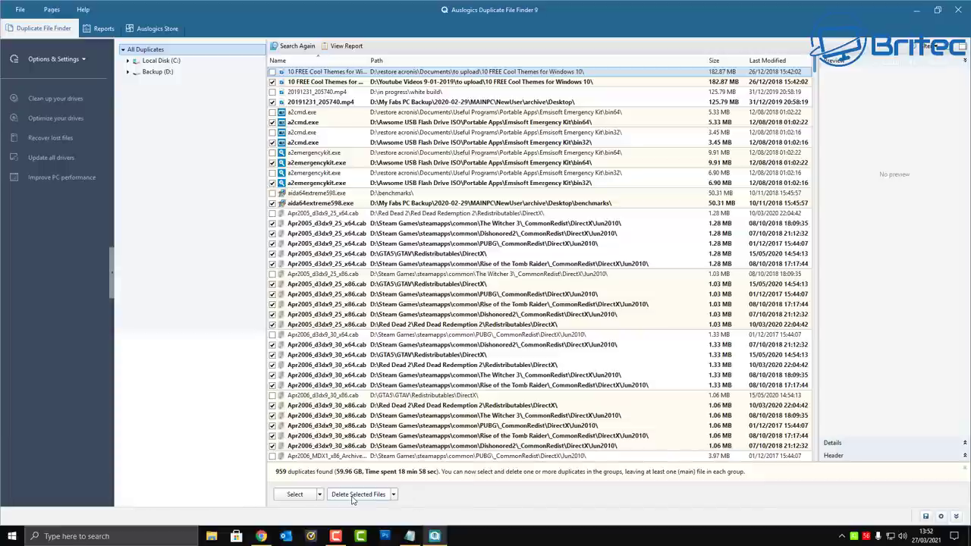
left_click(393, 494)
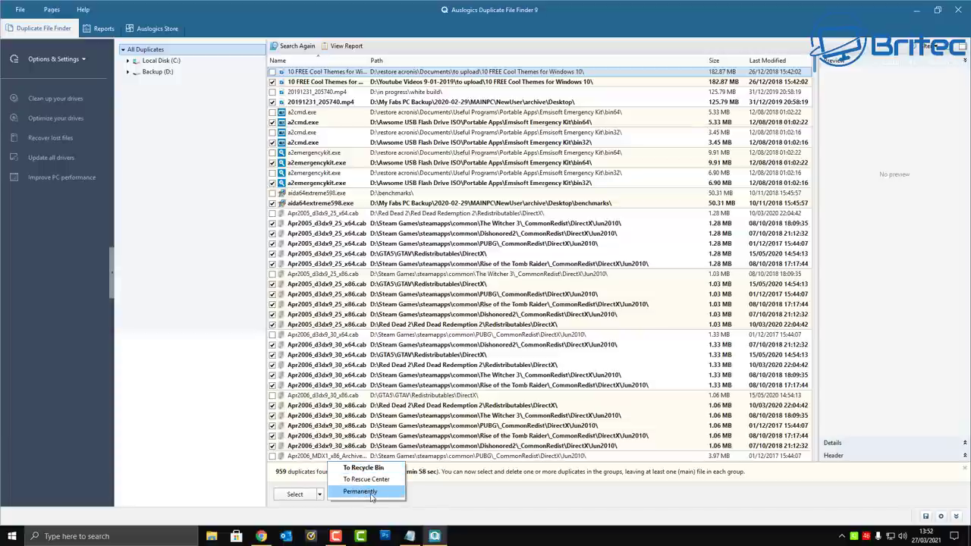
left_click(481, 501)
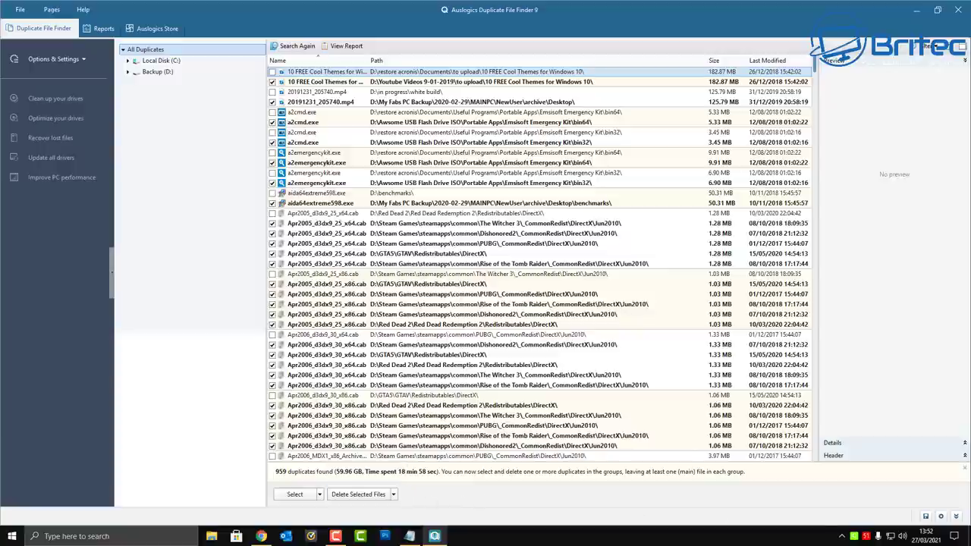
- Deselect all, tick only the second 10 FREE Cool Themes copy, and delete it
left_click(319, 494)
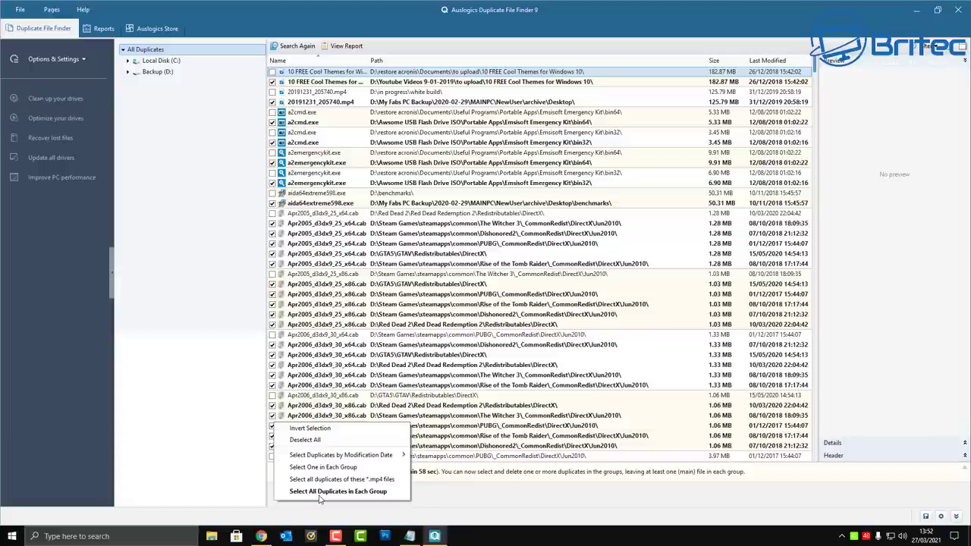
left_click(305, 440)
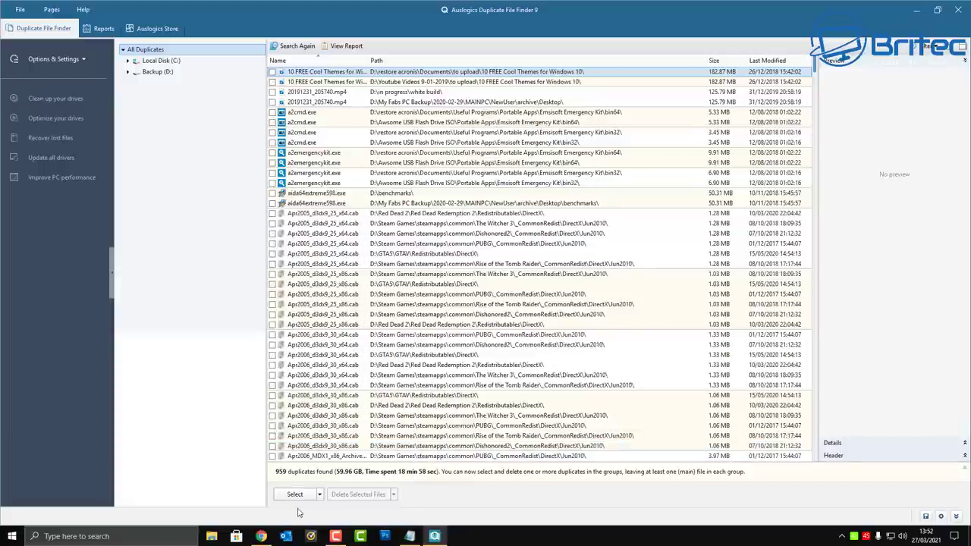
left_click(273, 81)
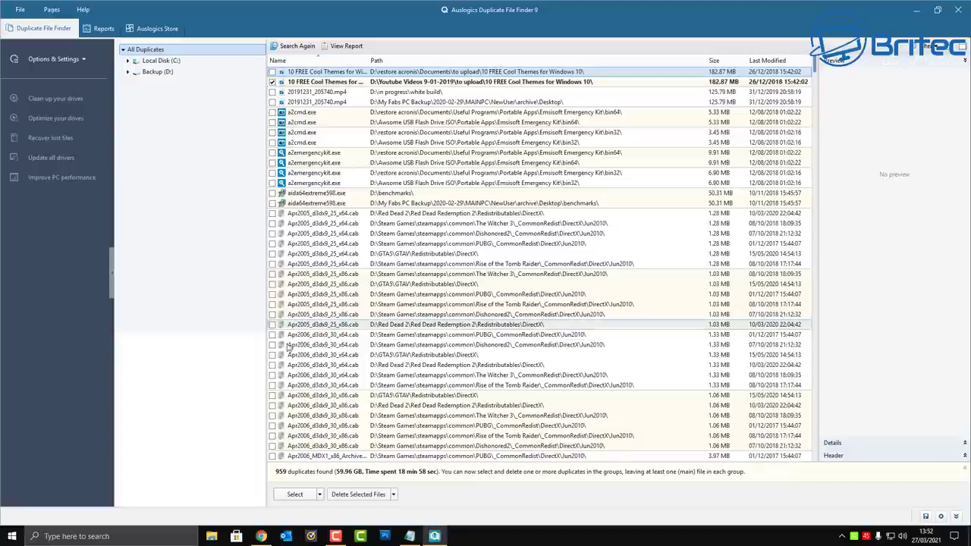
left_click(361, 495)
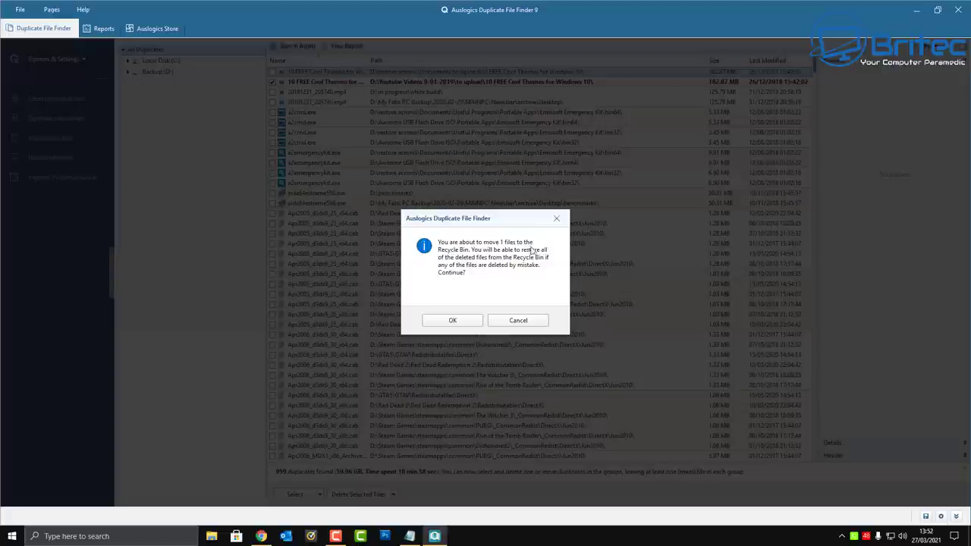
- Confirm moving the copy to the Recycle Bin and go back to the 957-duplicate list
left_click(449, 321)
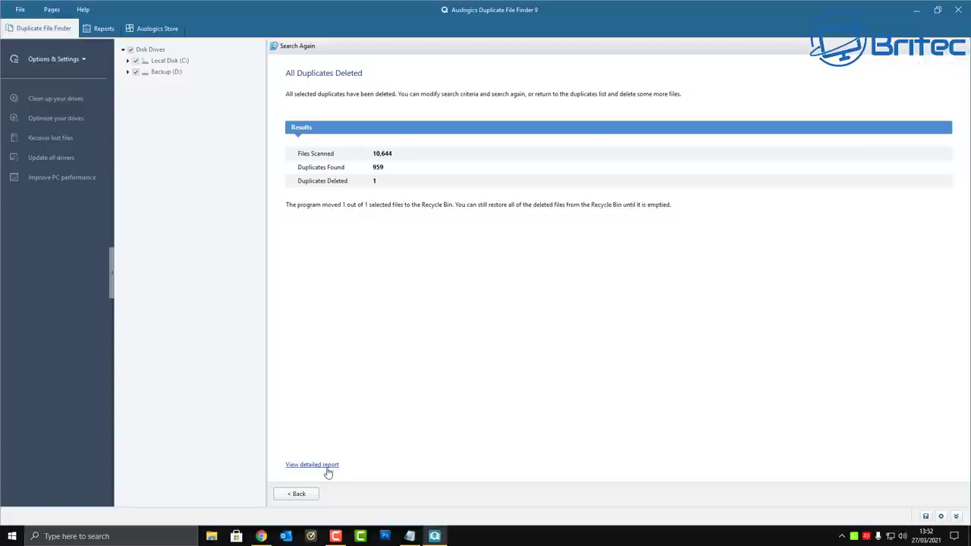
left_click(297, 494)
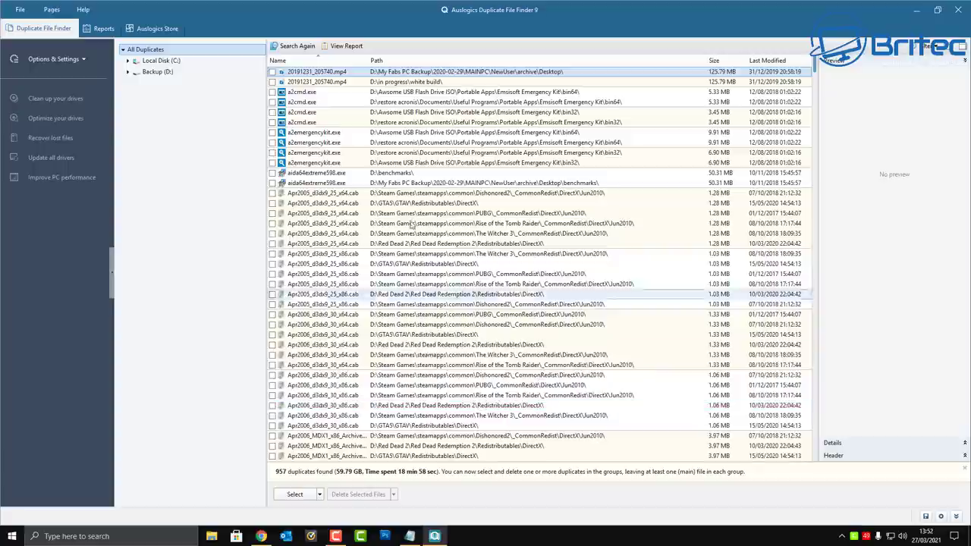
- Recycle the restore acronis bin64 and bin32 a2emergencykit.exe copies and view the detailed report
left_click(272, 162)
left_click(273, 152)
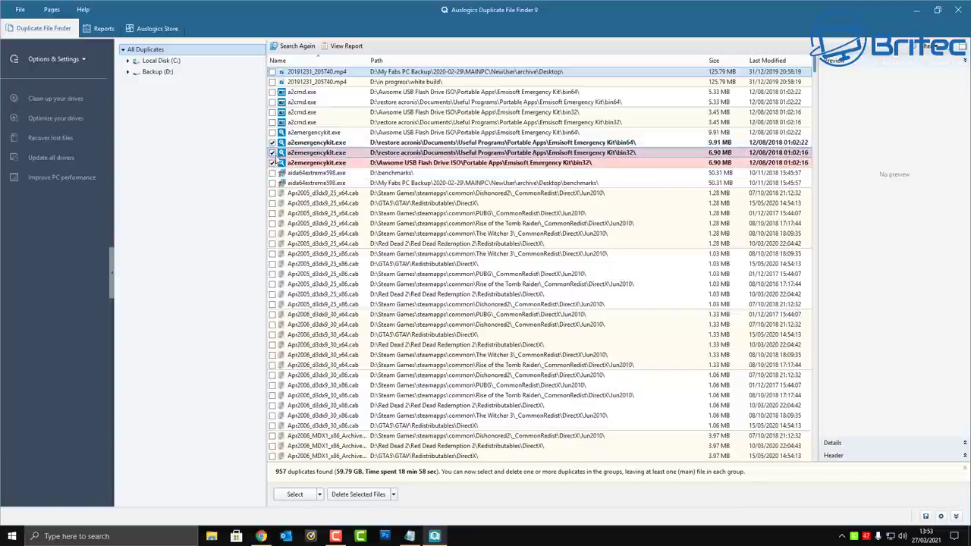
left_click(273, 142)
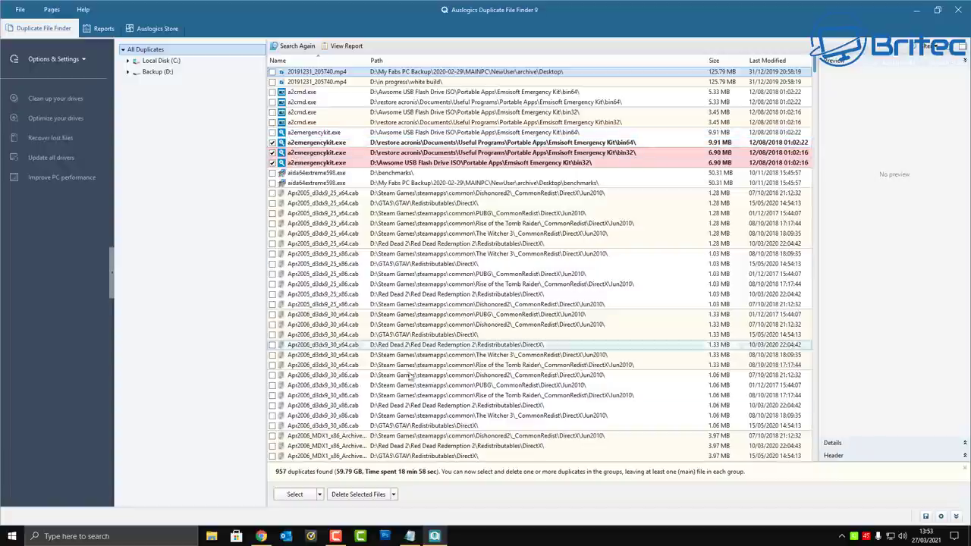
left_click(273, 153)
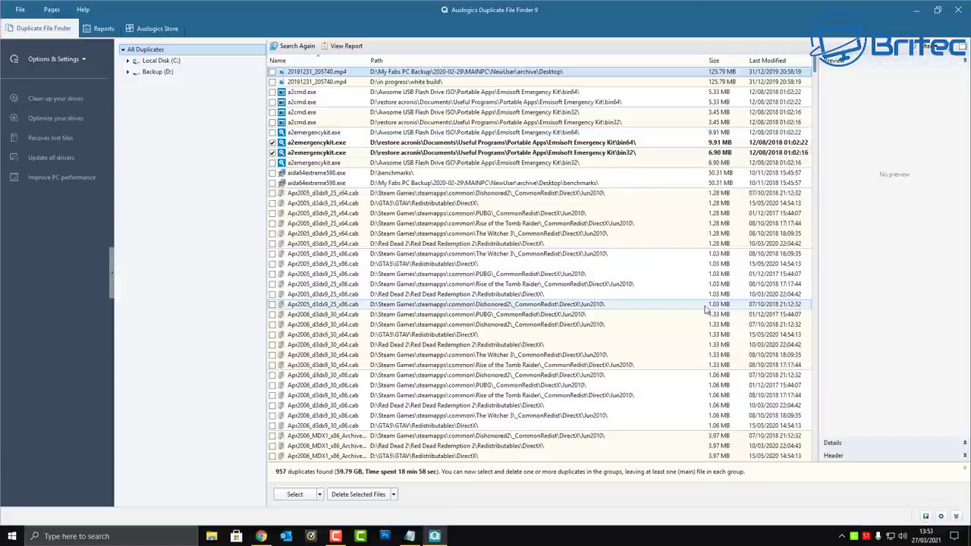
left_click(361, 493)
left_click(453, 321)
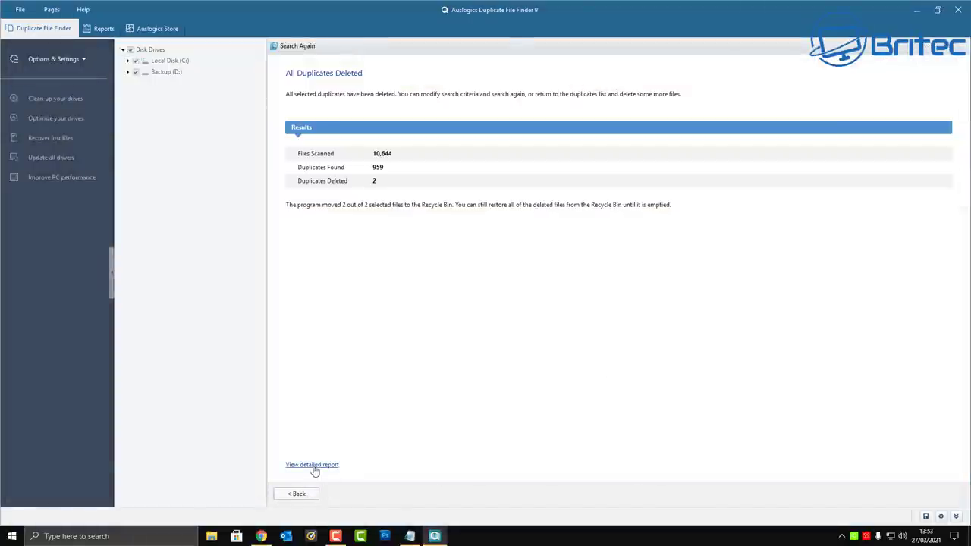
left_click(315, 466)
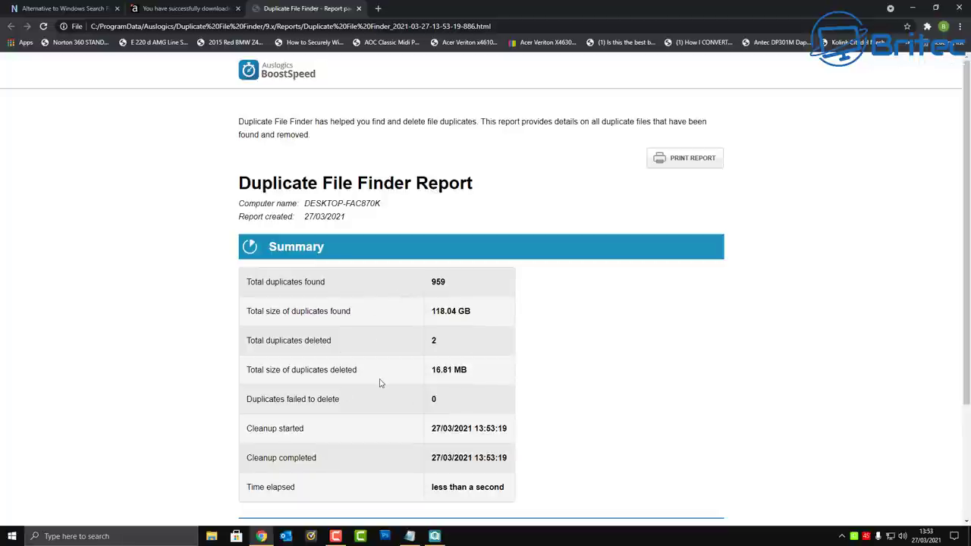
- Review the Duplicate File Finder Report in Chrome, then close the report and download tabs
left_click(678, 162)
key("ctrl+w")
key("ctrl+w")
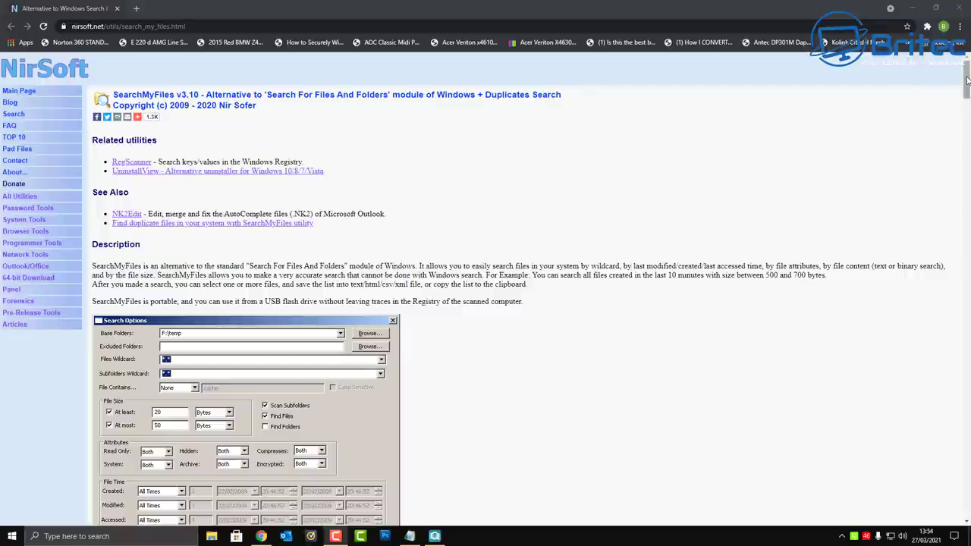
- Scroll to the SearchMyFiles download section and download the x64 version
left_click_drag(966, 80, 957, 457)
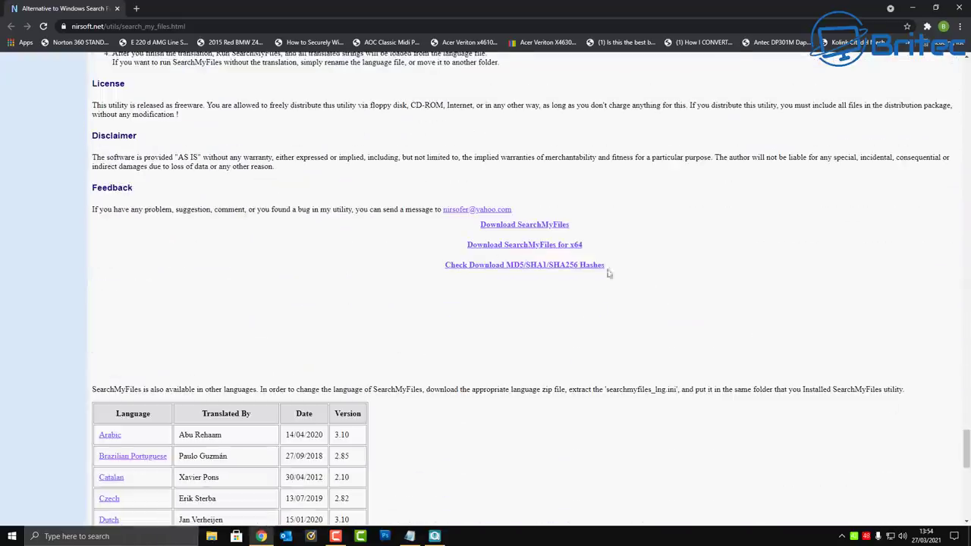
left_click(542, 249)
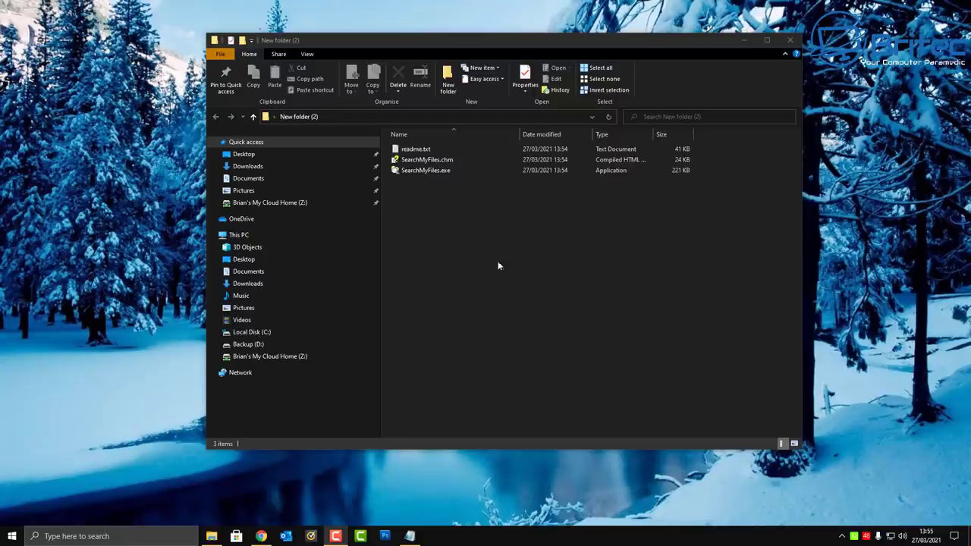
- Launch SearchMyFiles.exe, separate its main and Search Options windows, and minimize File Explorer
left_click(425, 172)
double_click(425, 171)
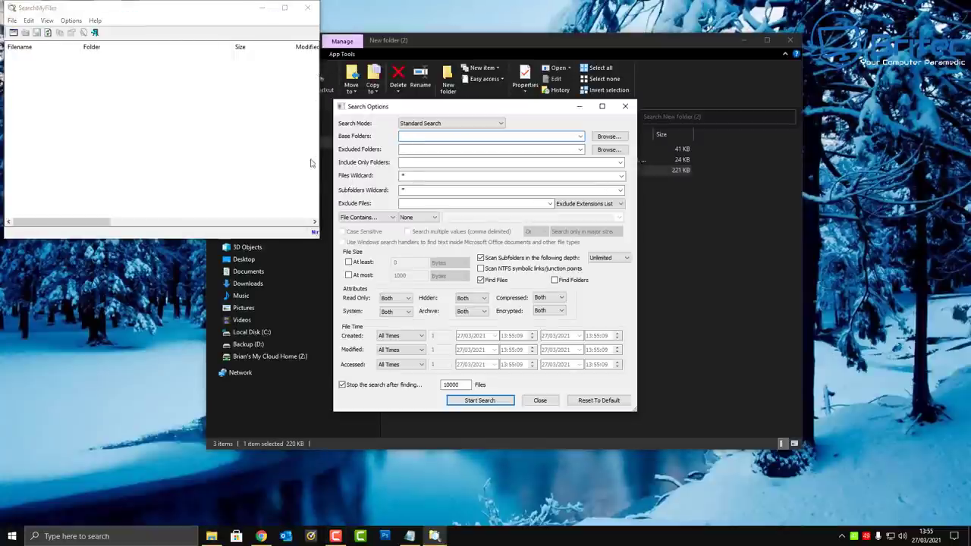
left_click_drag(485, 106, 638, 102)
left_click_drag(225, 9, 372, 156)
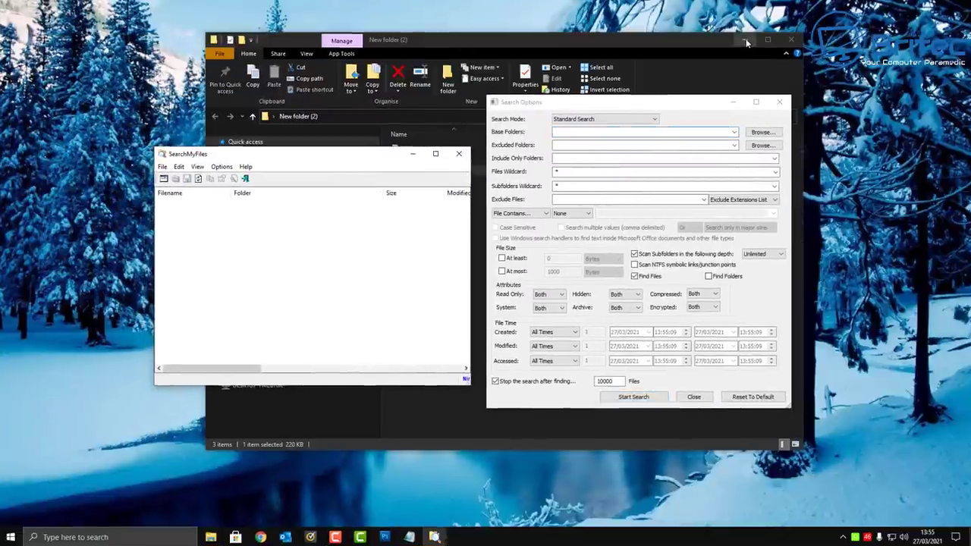
left_click(744, 40)
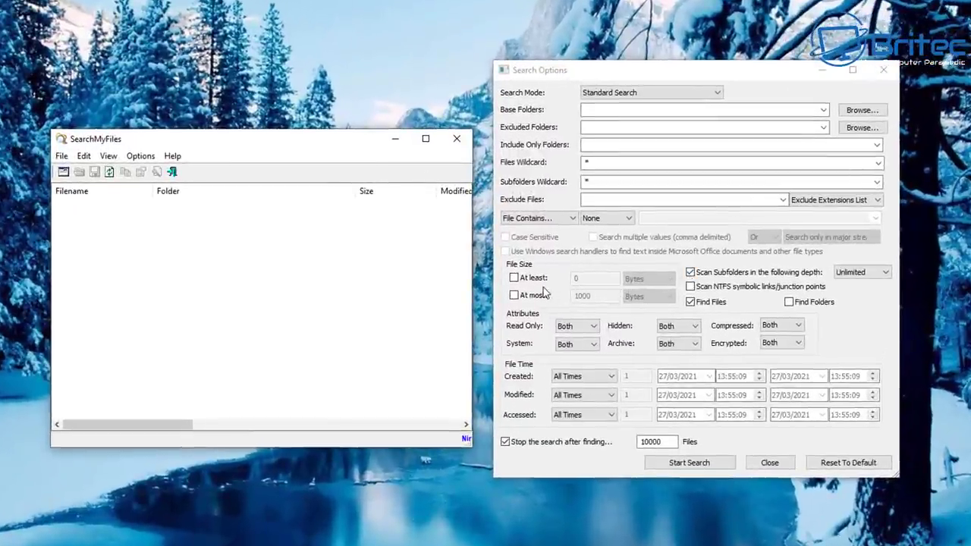
- Switch the search mode to Duplicates Search and pick D:\ as the base folder
left_click(718, 93)
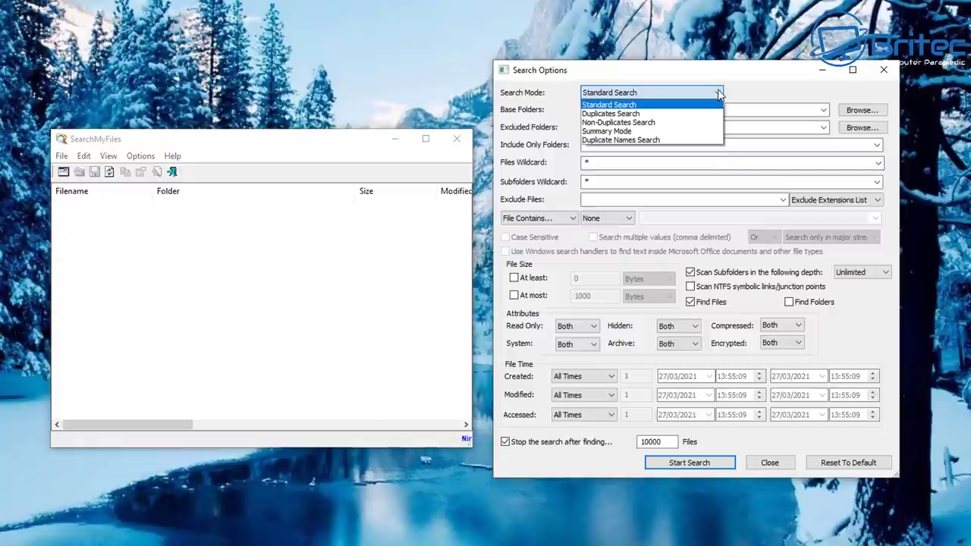
left_click(639, 113)
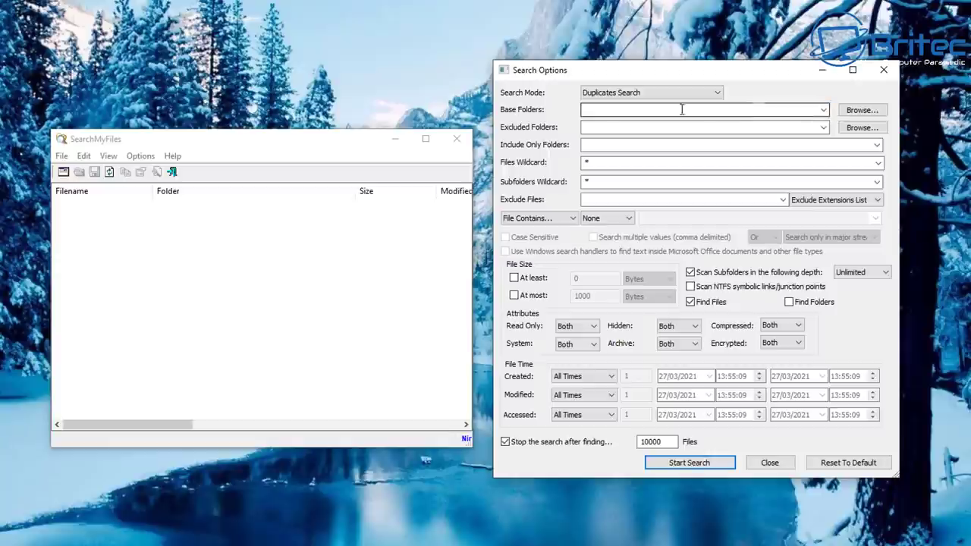
left_click(823, 109)
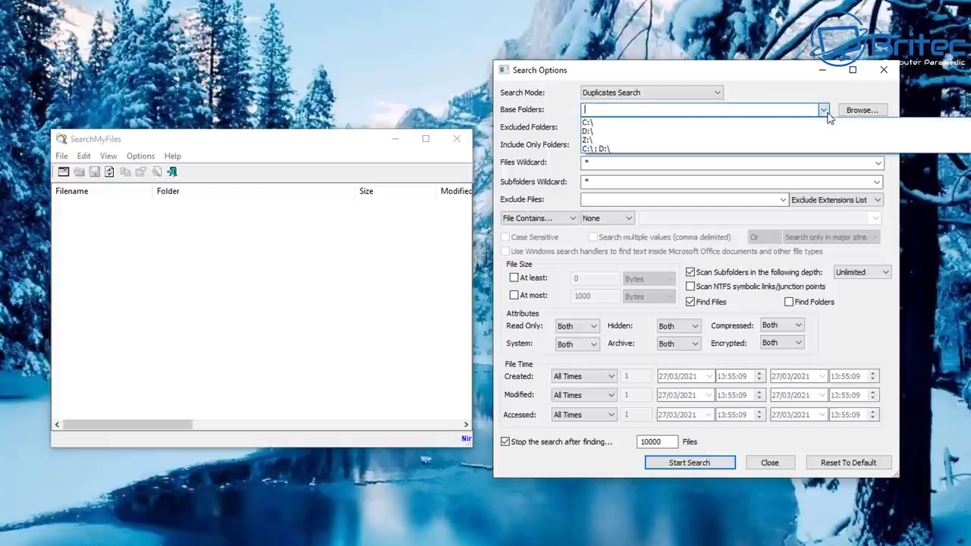
left_click(681, 135)
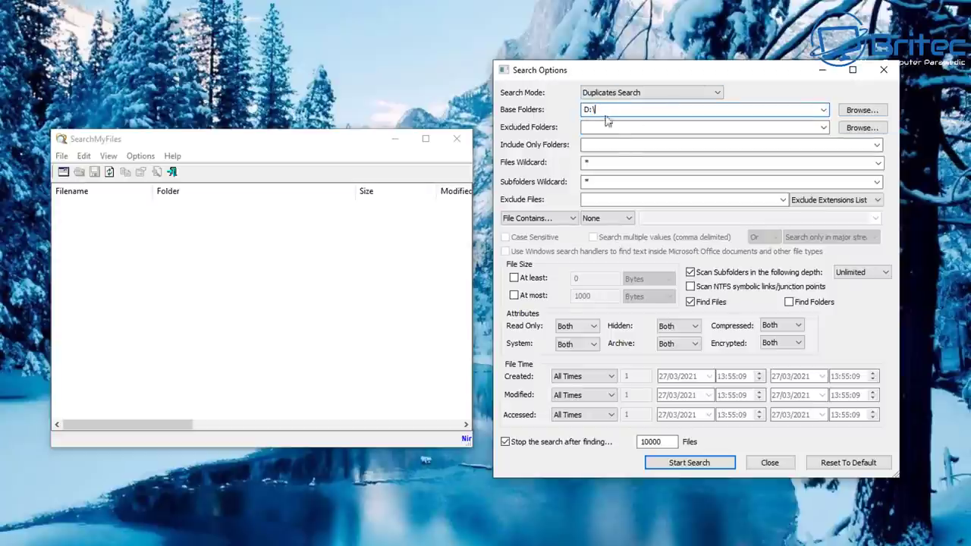
- Leave Excluded Folders empty, File Contains at None, and the 10000-file limit unchanged
left_click(613, 133)
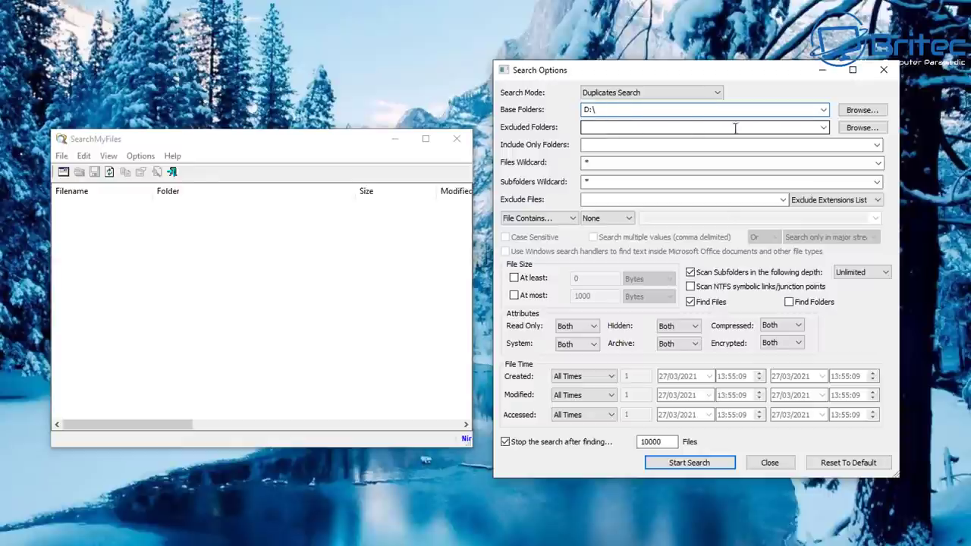
left_click(823, 128)
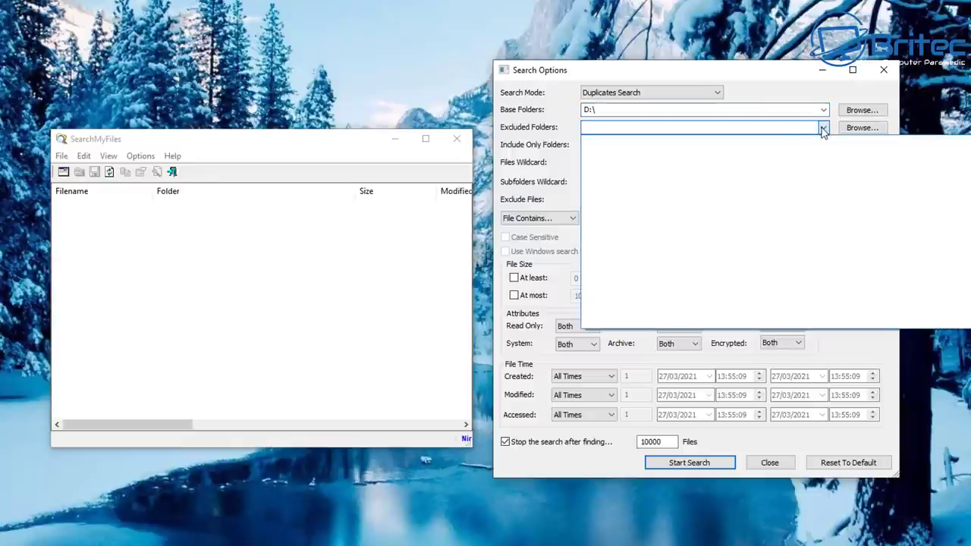
left_click(822, 129)
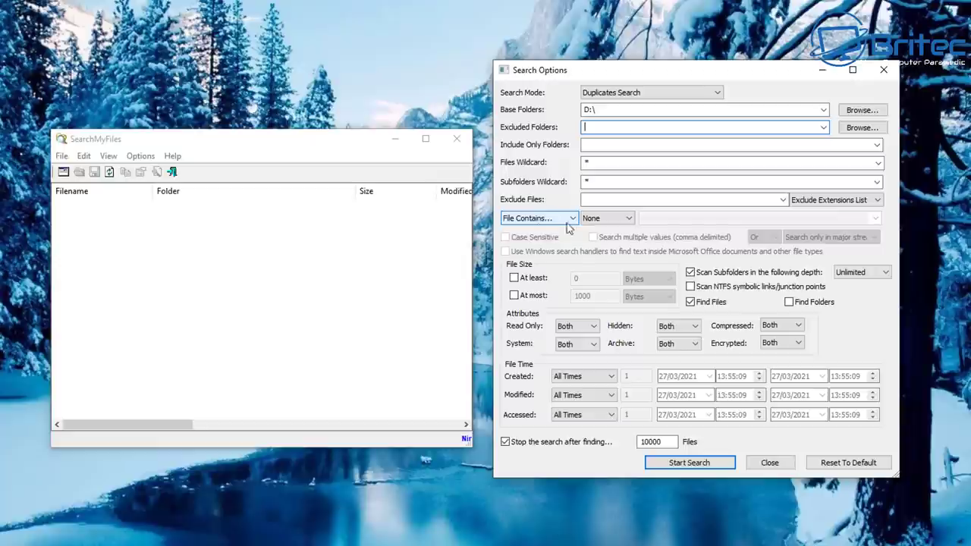
left_click(626, 220)
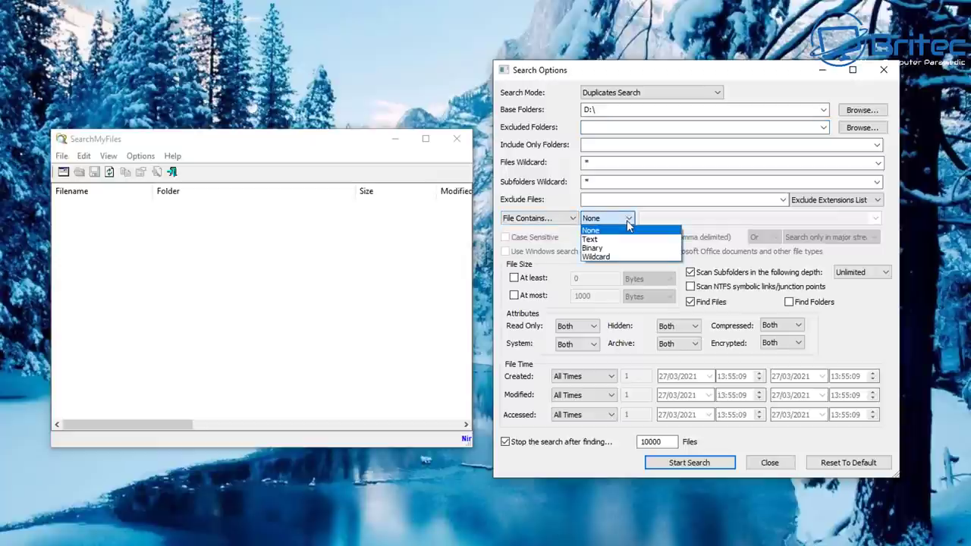
left_click(627, 220)
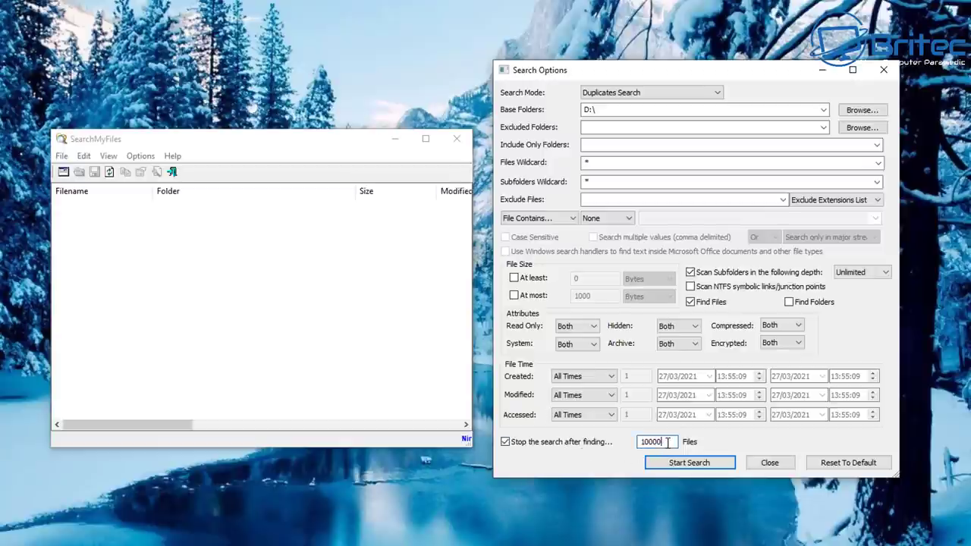
left_click_drag(663, 443, 620, 447)
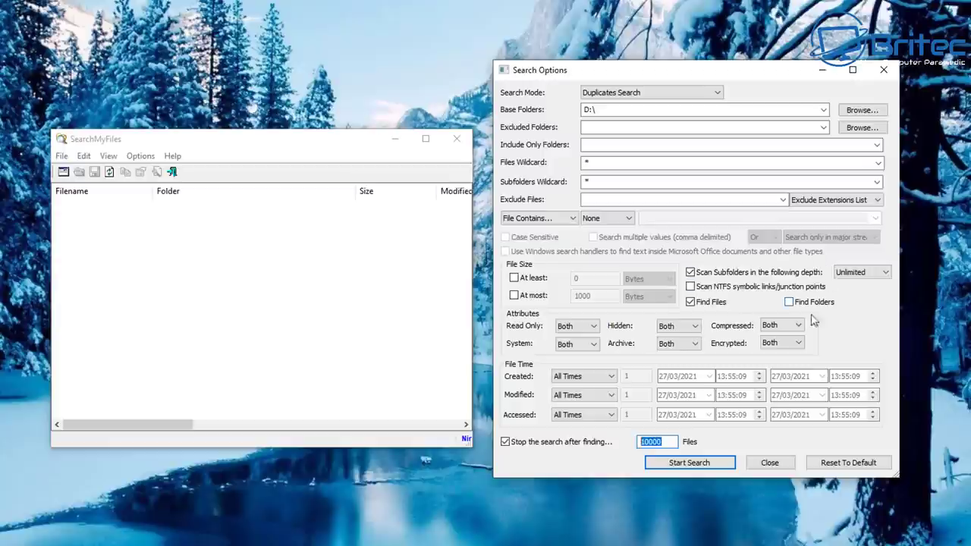
- Run the D:\ duplicates search with Find Folders ticked, then select the first result, pmagic_2020_02_23.iso
left_click(695, 465)
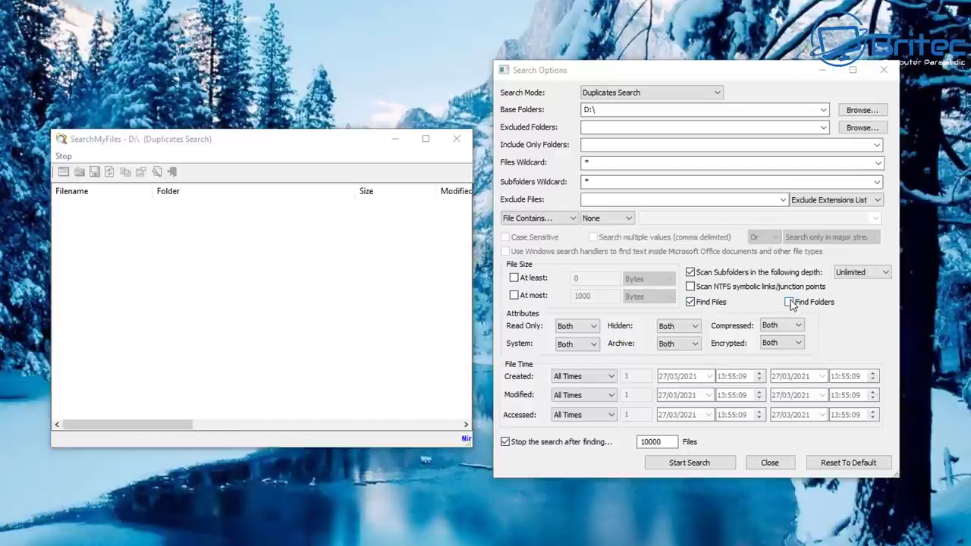
left_click(790, 303)
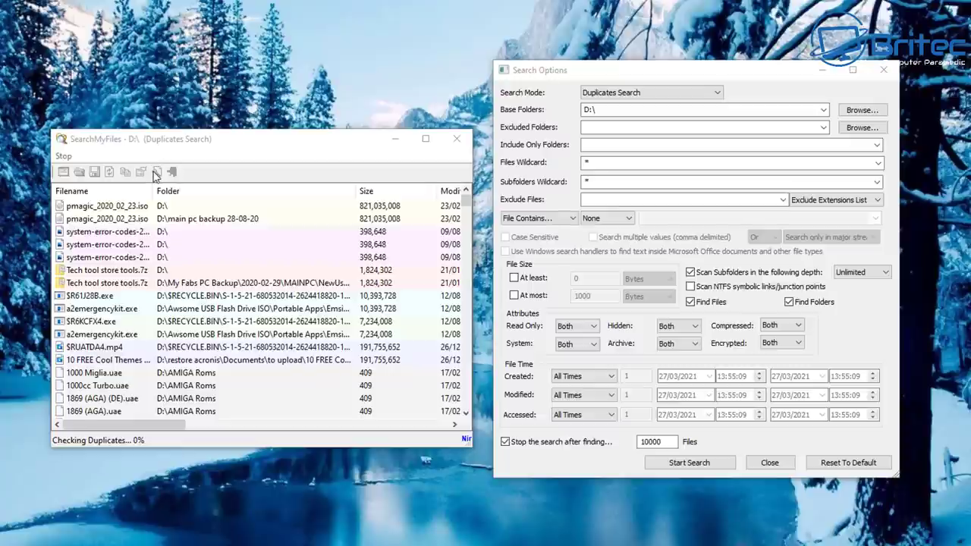
left_click(115, 208)
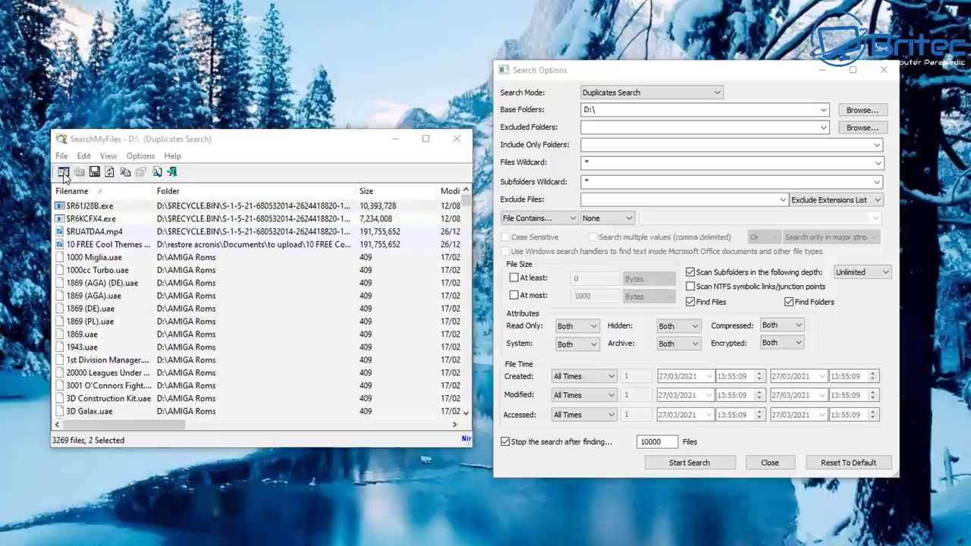
- Turn on Show Only Duplicate Files in Duplicate Search Options, cutting the list to 3262 files
left_click(140, 156)
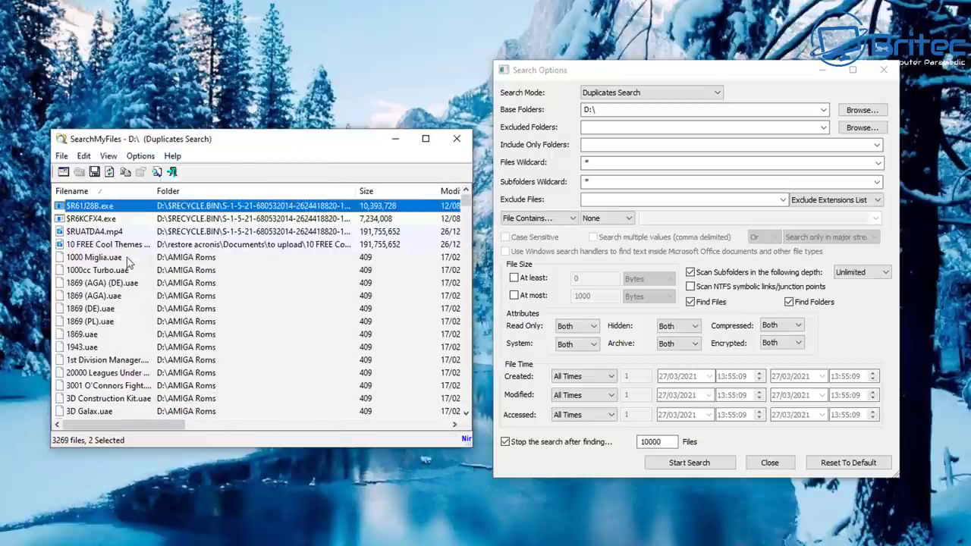
right_click(127, 260)
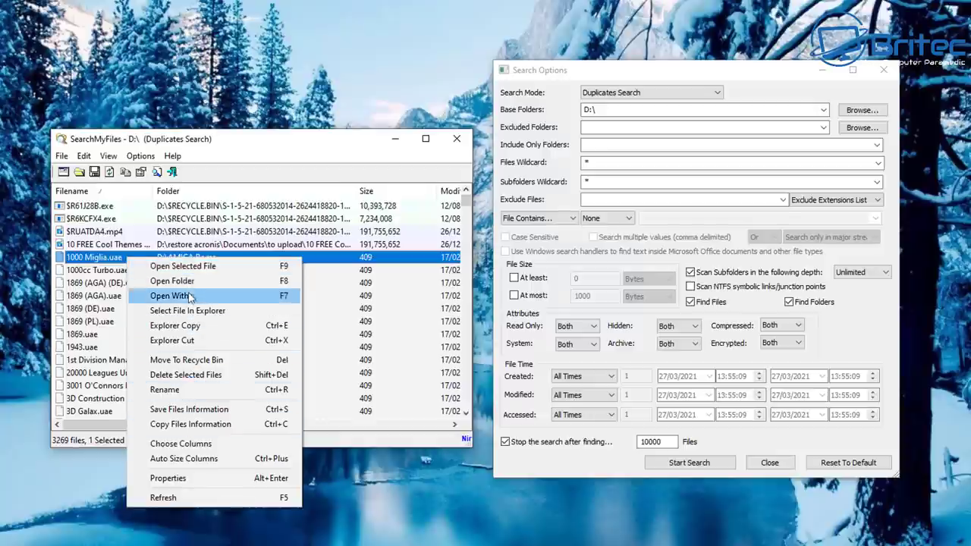
left_click(231, 157)
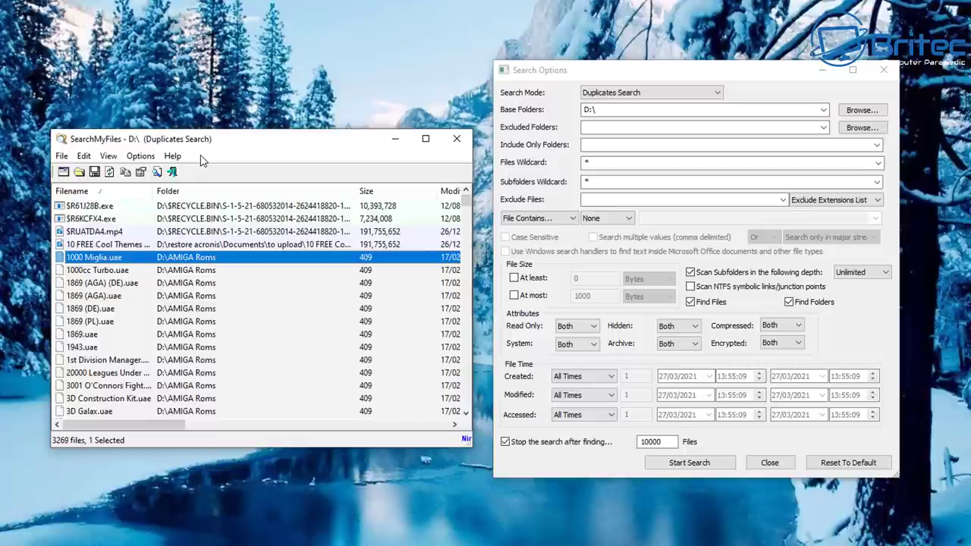
left_click(140, 157)
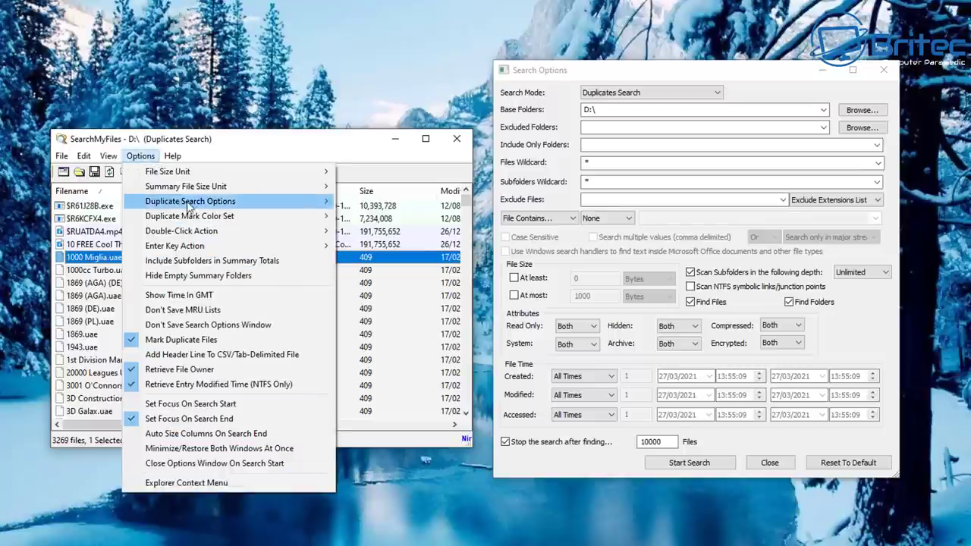
mouse_move(189, 207)
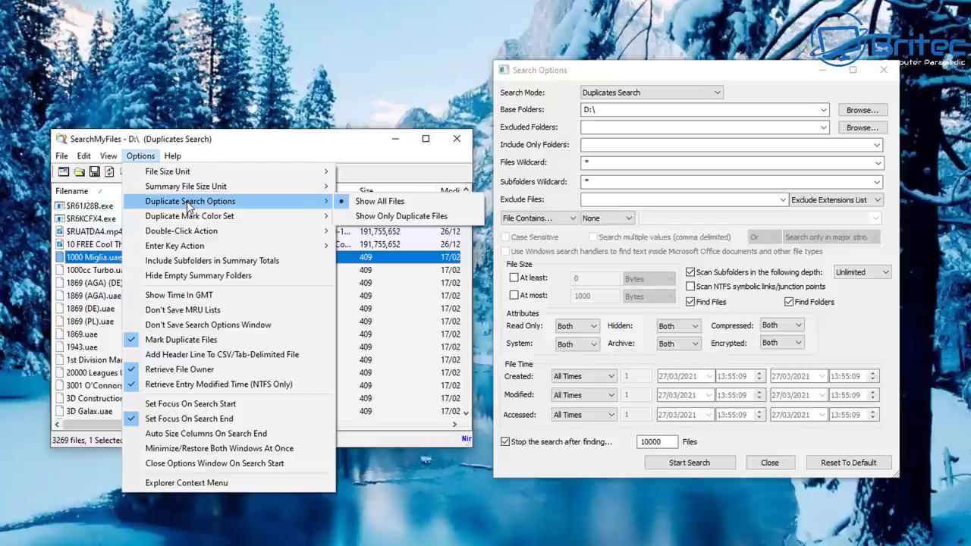
left_click(396, 217)
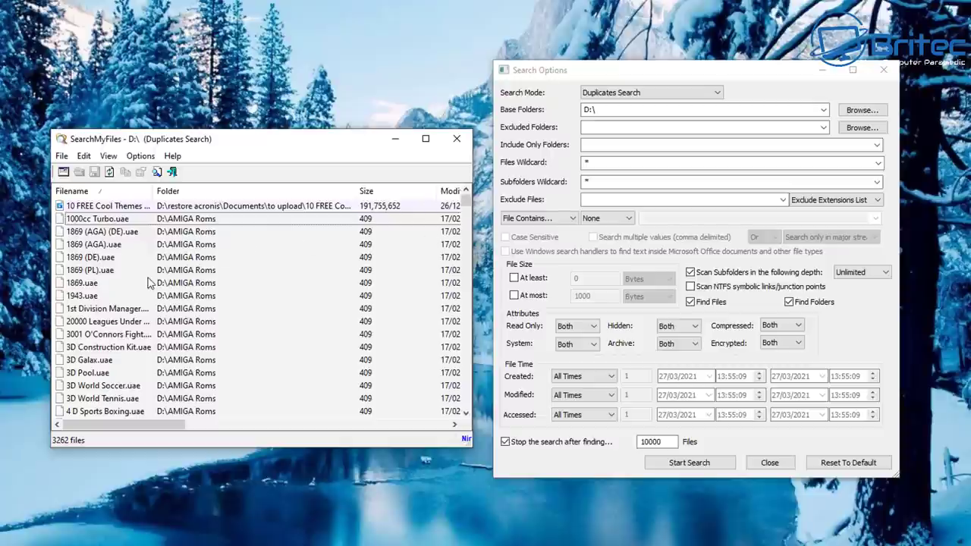
- Select all 3262 duplicate results with Ctrl+A and view the Delete Selected Files action without deleting
left_click(114, 207)
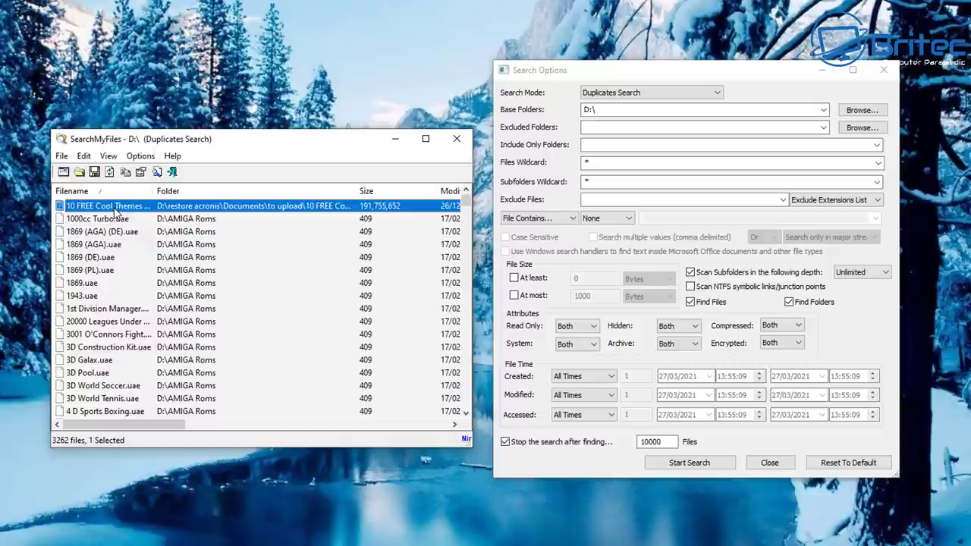
left_click_drag(468, 203, 476, 425)
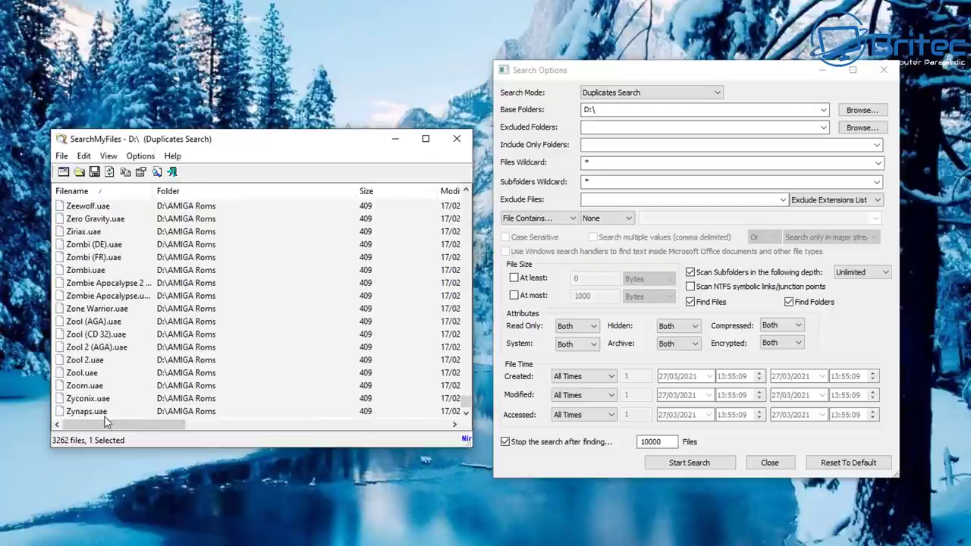
key("ctrl+a")
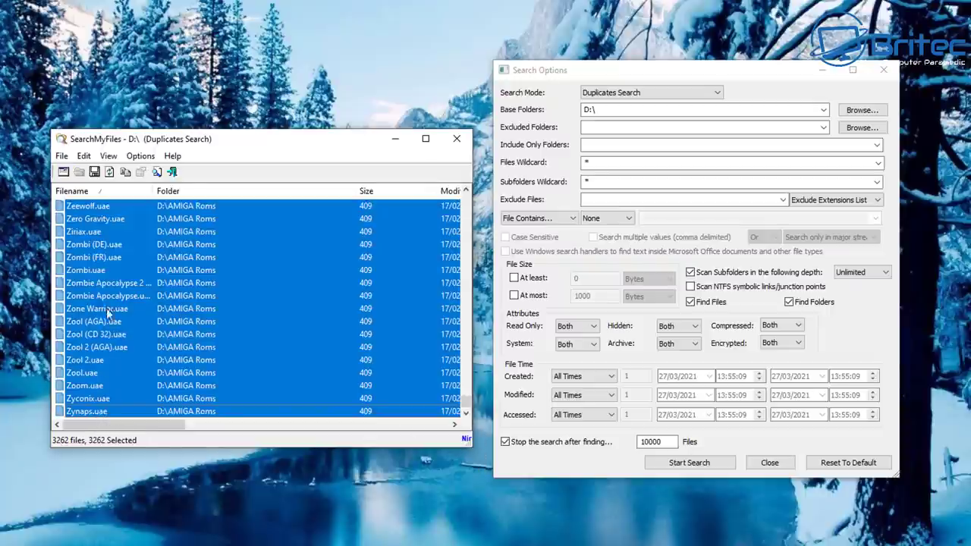
right_click(108, 284)
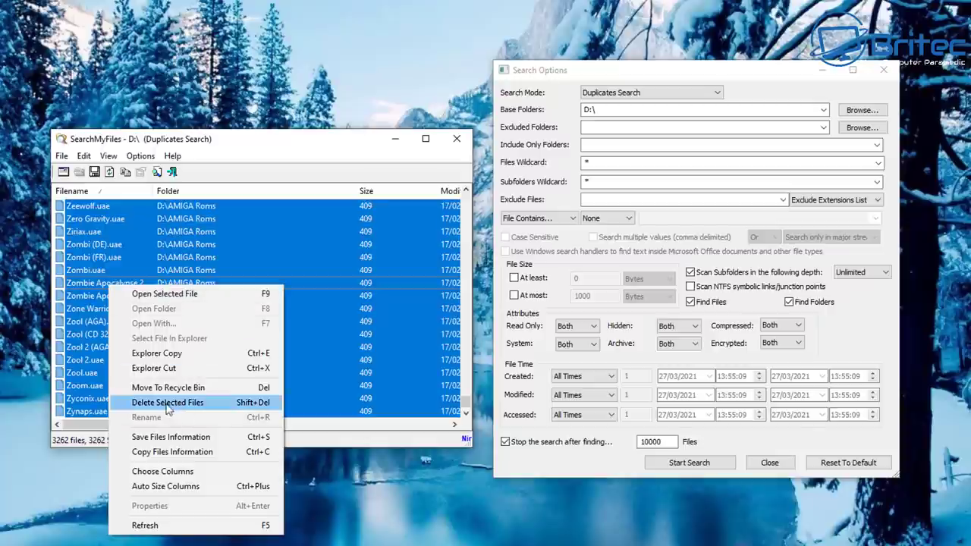
left_click(311, 156)
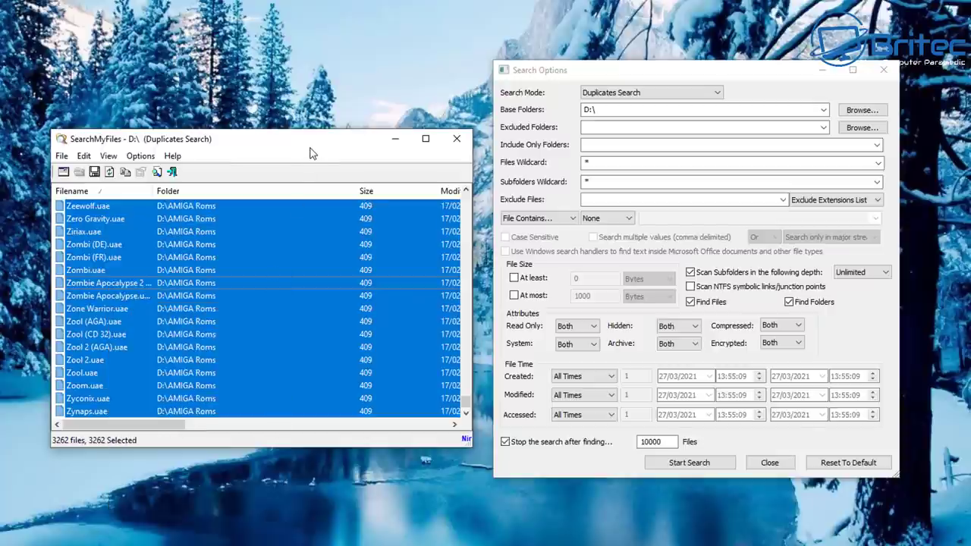